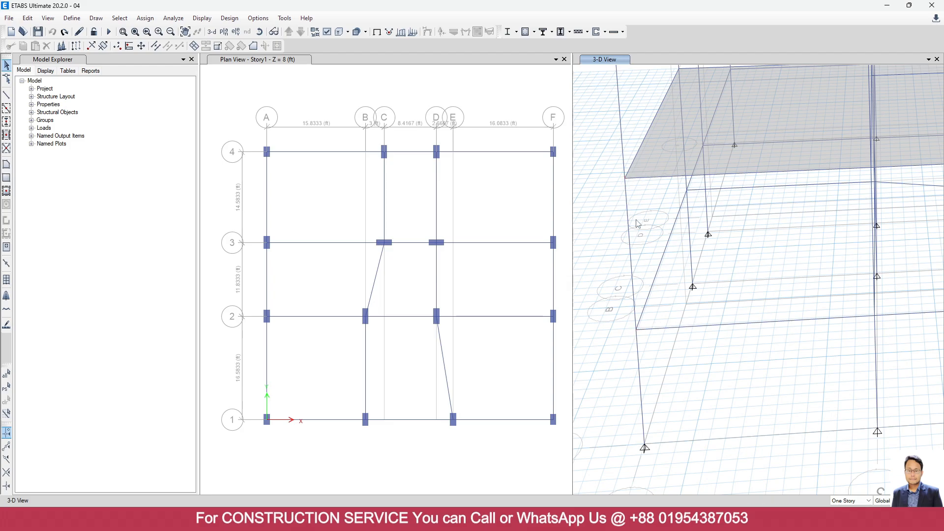
# Step: Calculate 5+8 in the calculator emulator, then close it
pyautogui.click(511, 520)
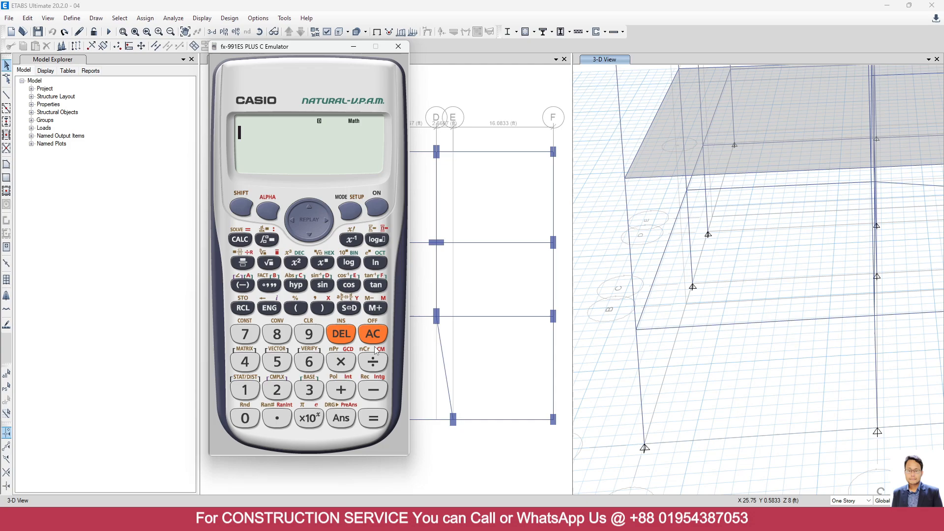
pyautogui.click(374, 340)
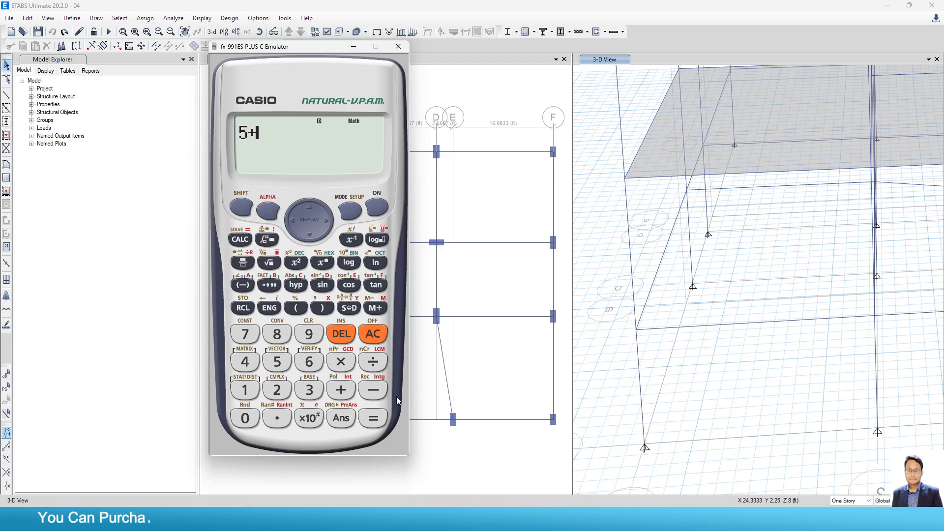
pyautogui.write('8')
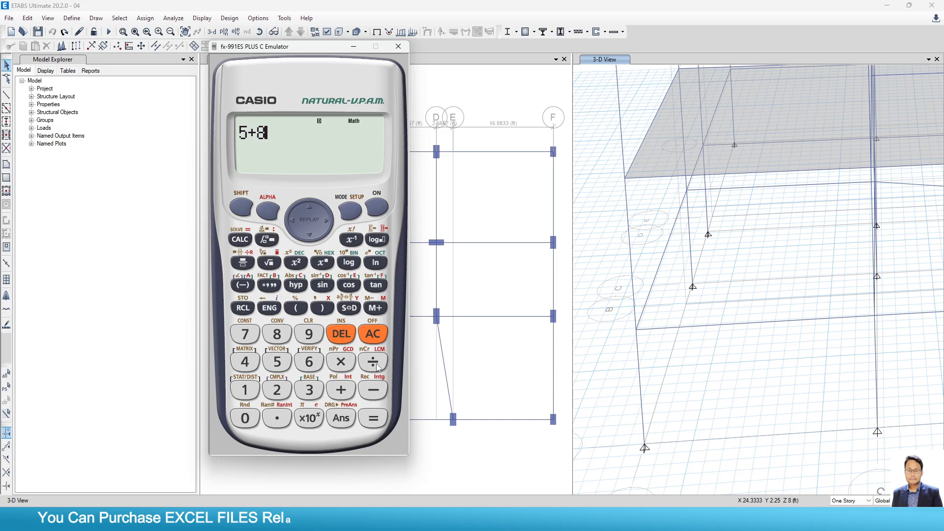
pyautogui.click(374, 419)
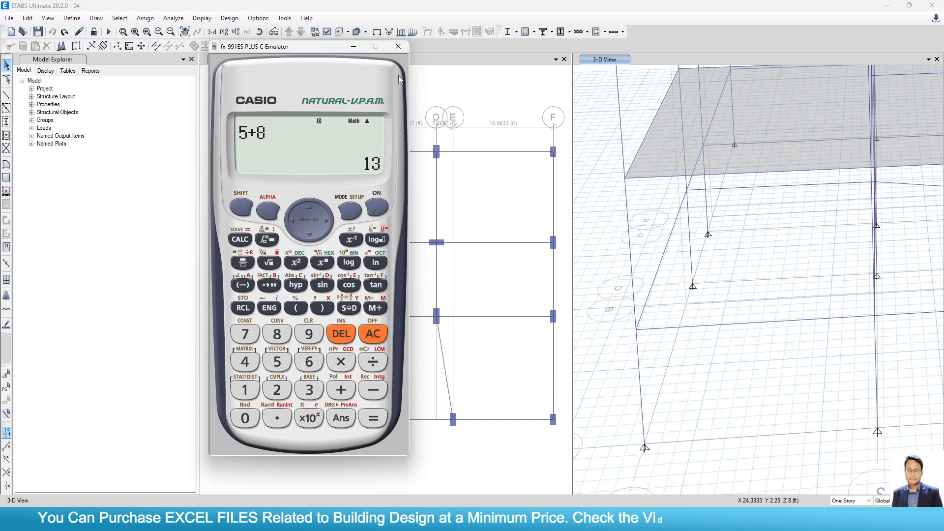
pyautogui.click(398, 47)
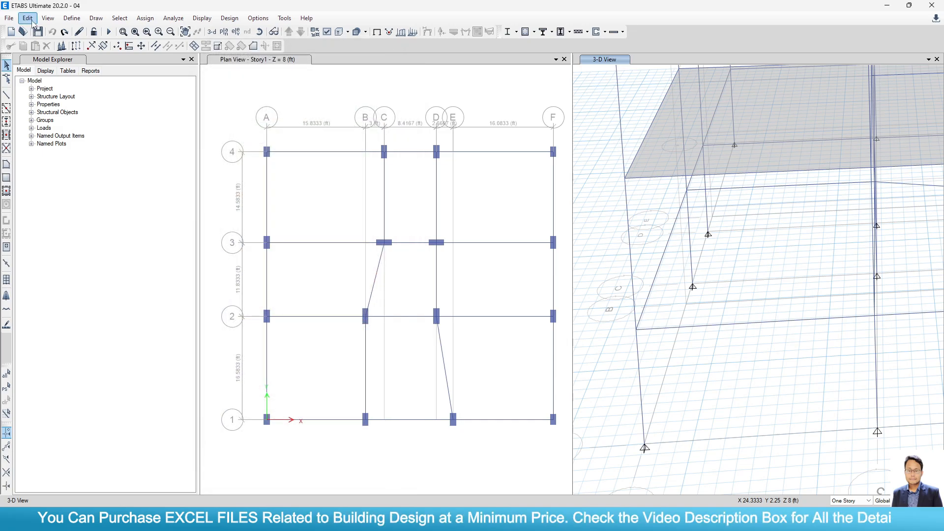
# Step: Add a horizontal reference plane at Z = 13 ft to grid system G1 and refresh the model views
pyautogui.click(31, 20)
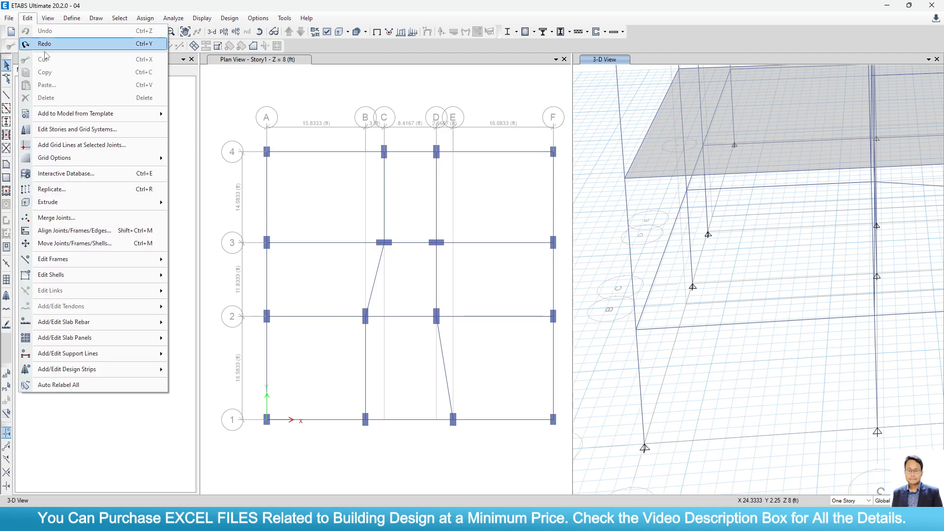
pyautogui.click(77, 129)
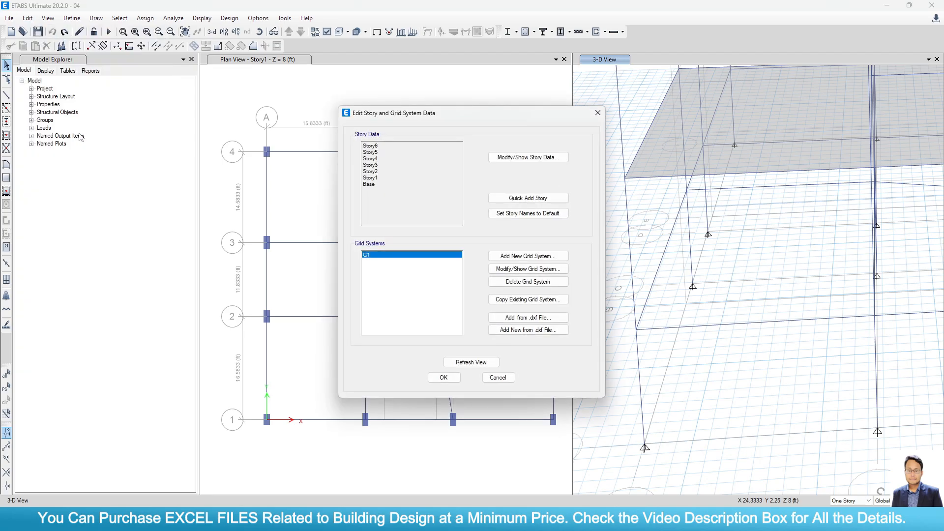
pyautogui.click(509, 271)
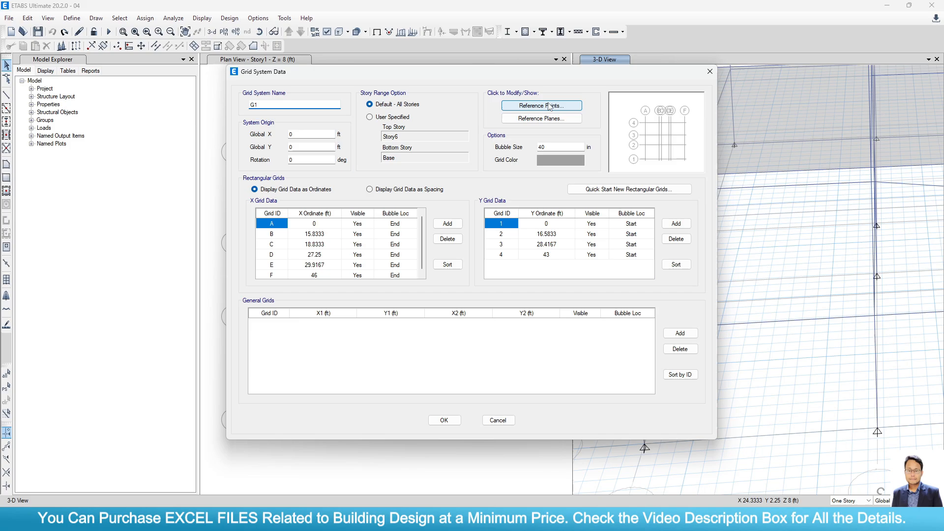
pyautogui.click(549, 122)
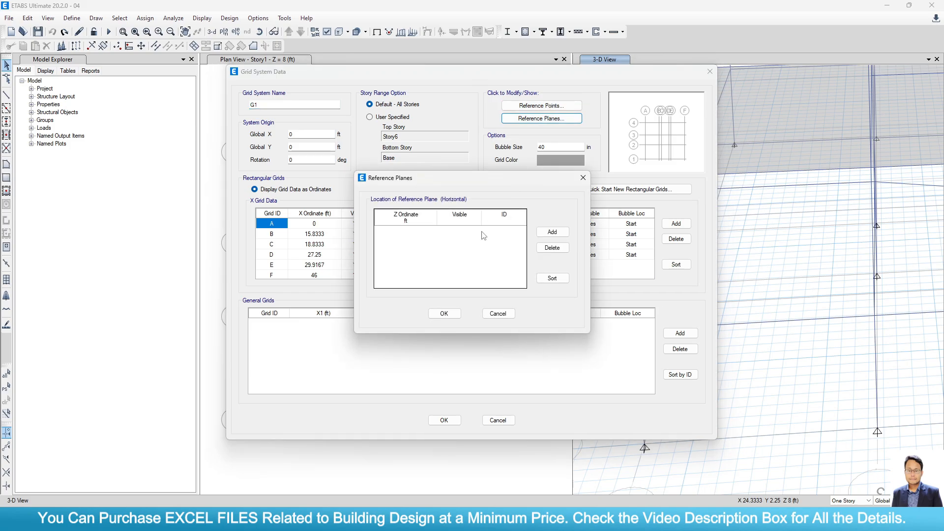
pyautogui.click(552, 233)
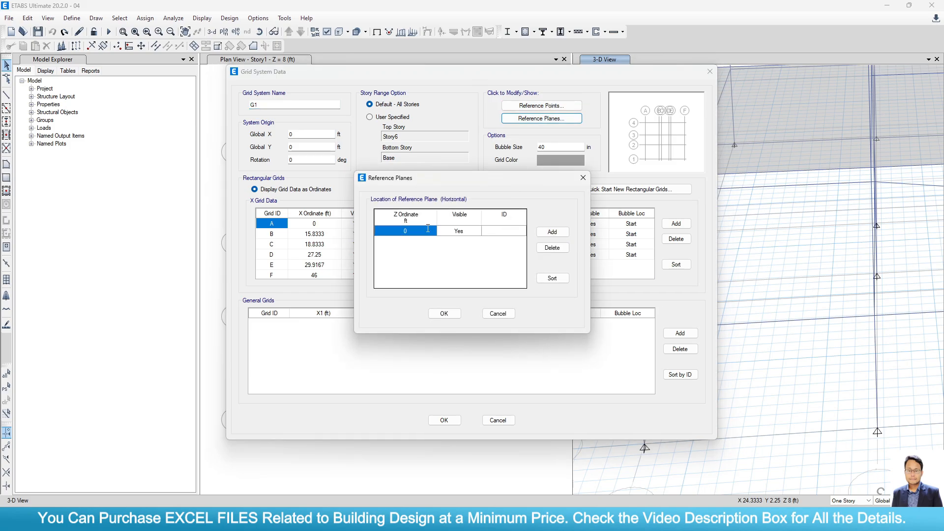
pyautogui.click(428, 228)
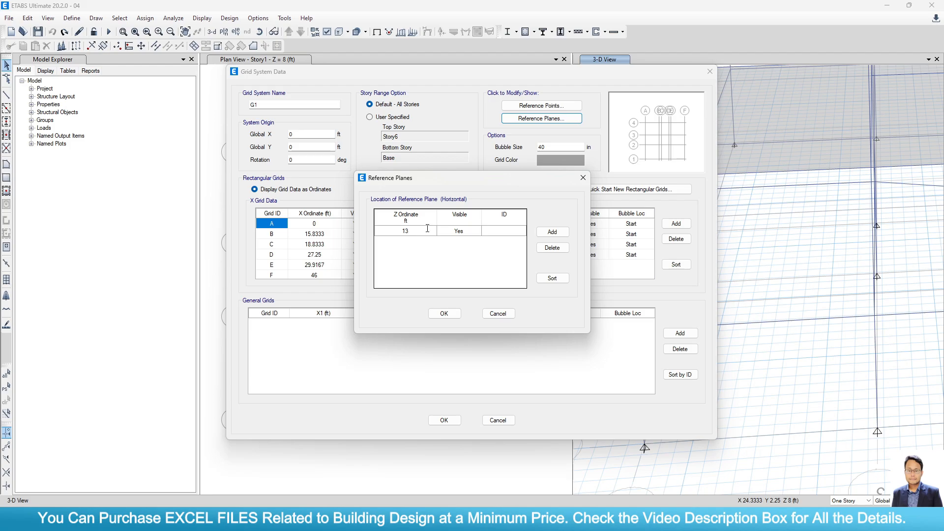
pyautogui.click(444, 313)
pyautogui.click(445, 420)
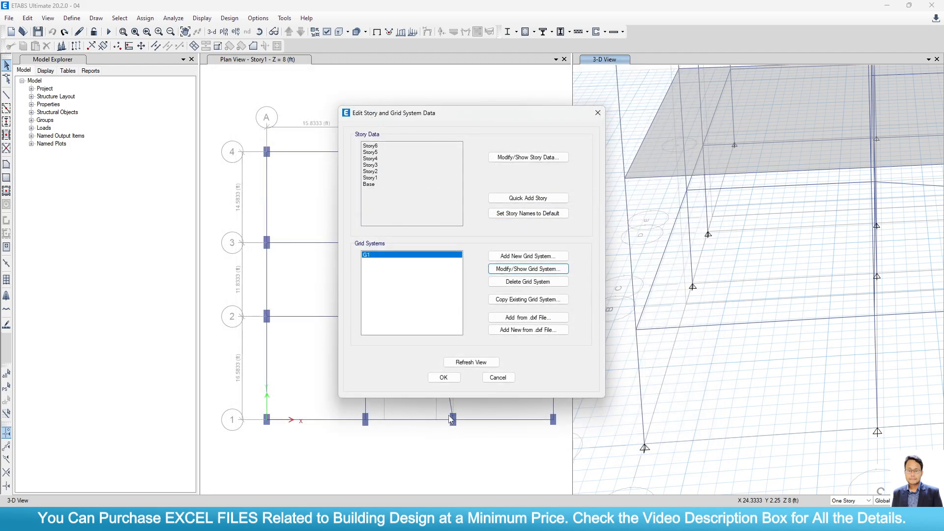
pyautogui.click(470, 362)
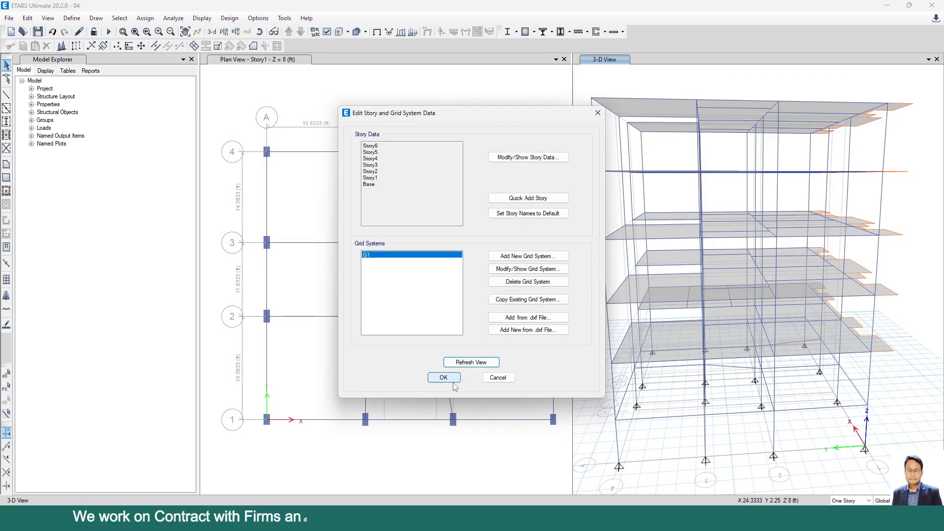
pyautogui.click(443, 378)
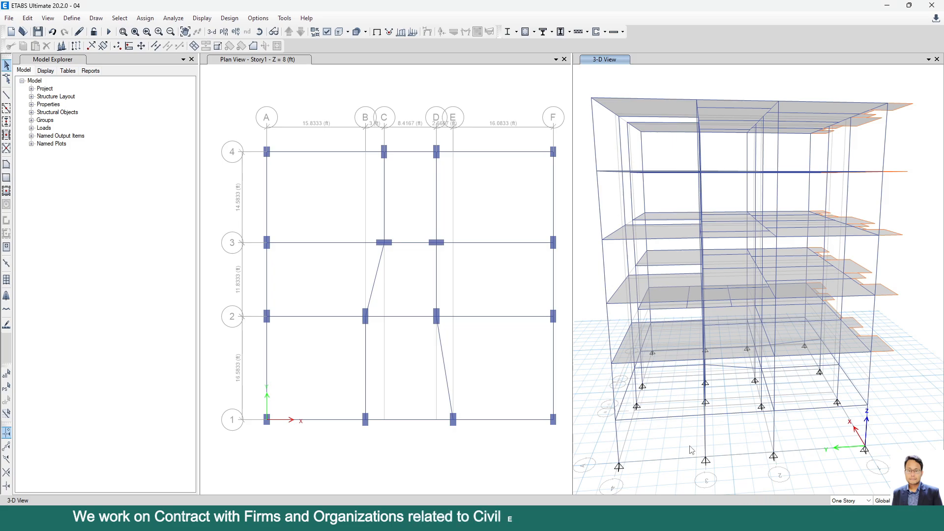
# Step: Show the 13 ft reference plane in the plan view
pyautogui.scroll(2, 678, 446)
pyautogui.scroll(5, 599, 359)
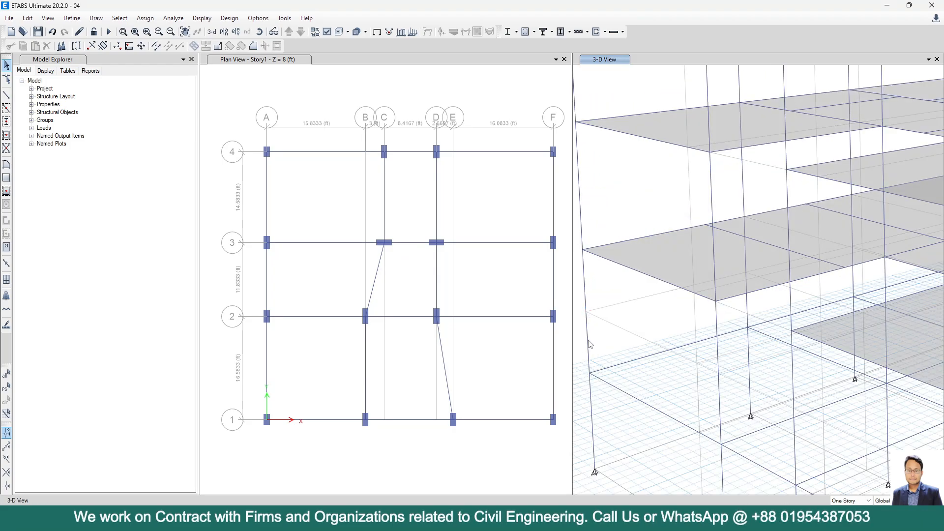
pyautogui.scroll(-7, 590, 344)
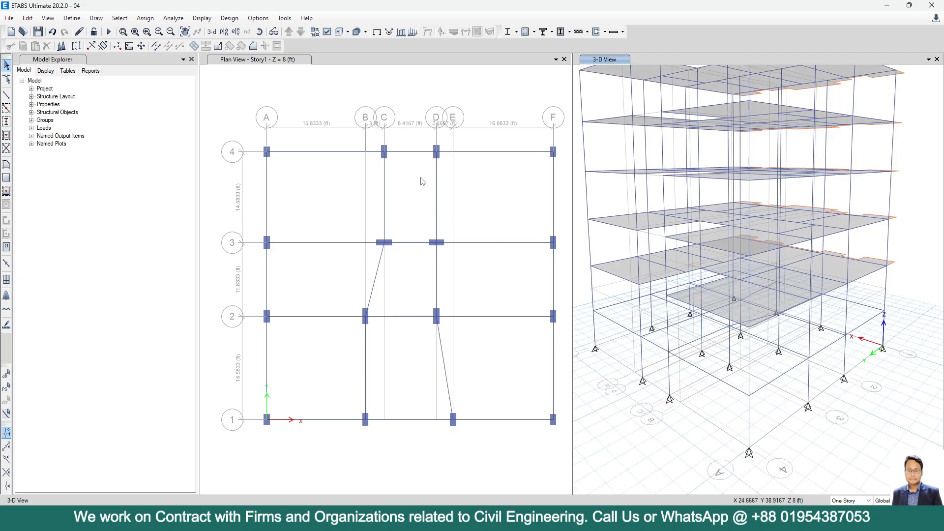
pyautogui.click(362, 95)
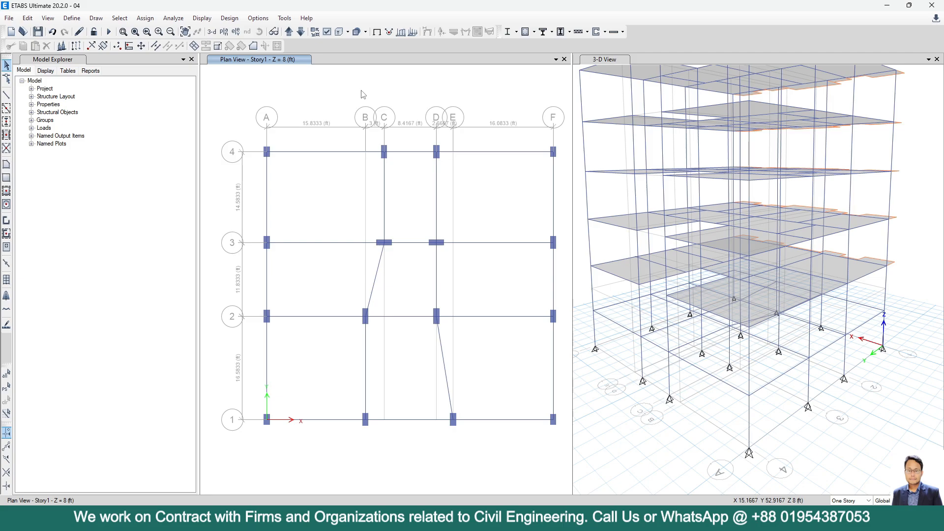
pyautogui.click(289, 31)
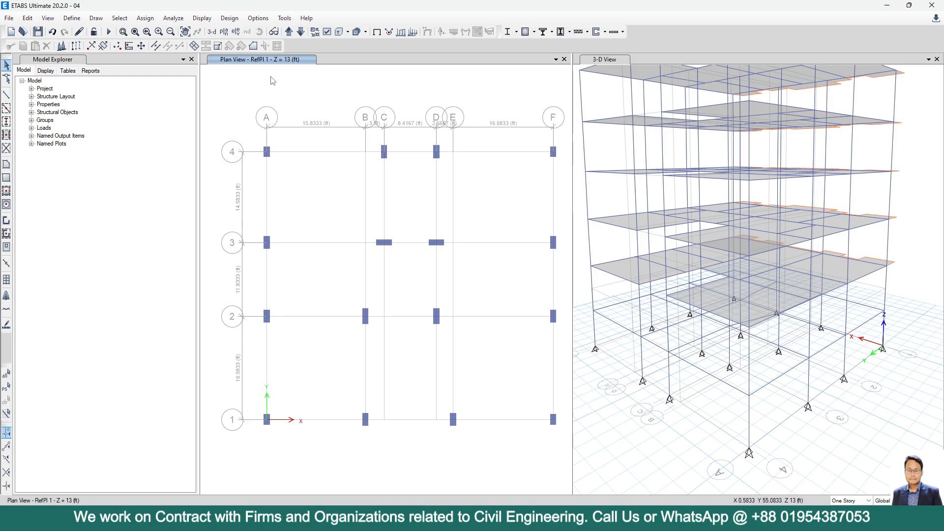
# Step: Copy the B1 = 12X18 frame section, trying the name LB 12X18, and accept the copy under its default name
pyautogui.click(67, 18)
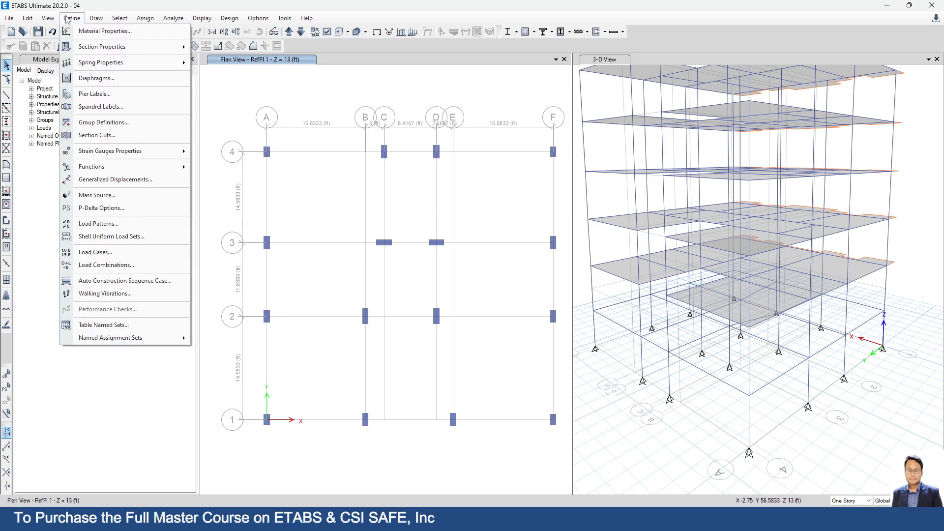
pyautogui.moveTo(98, 48)
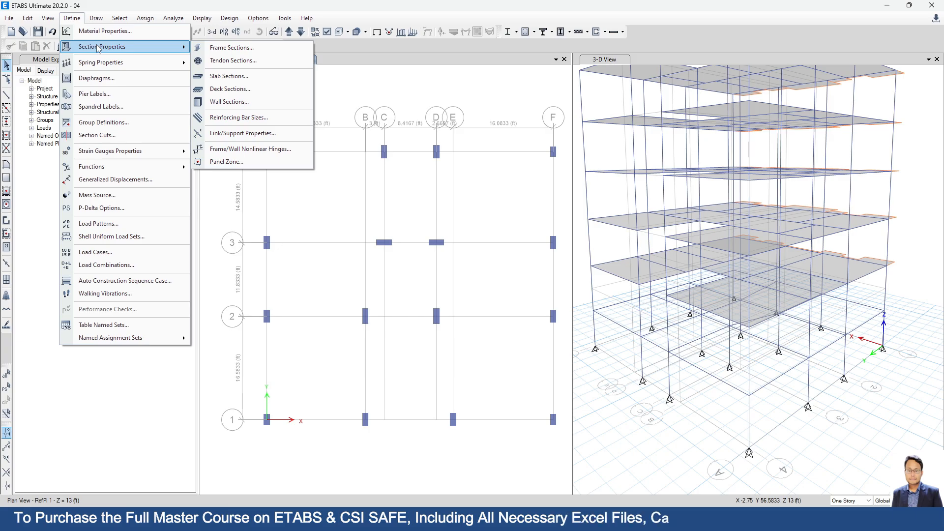
pyautogui.click(227, 48)
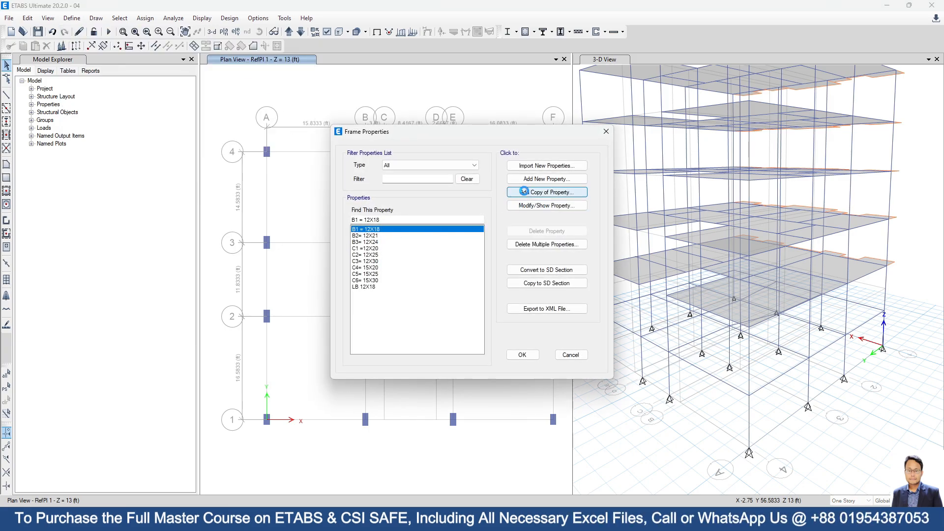
pyautogui.click(524, 192)
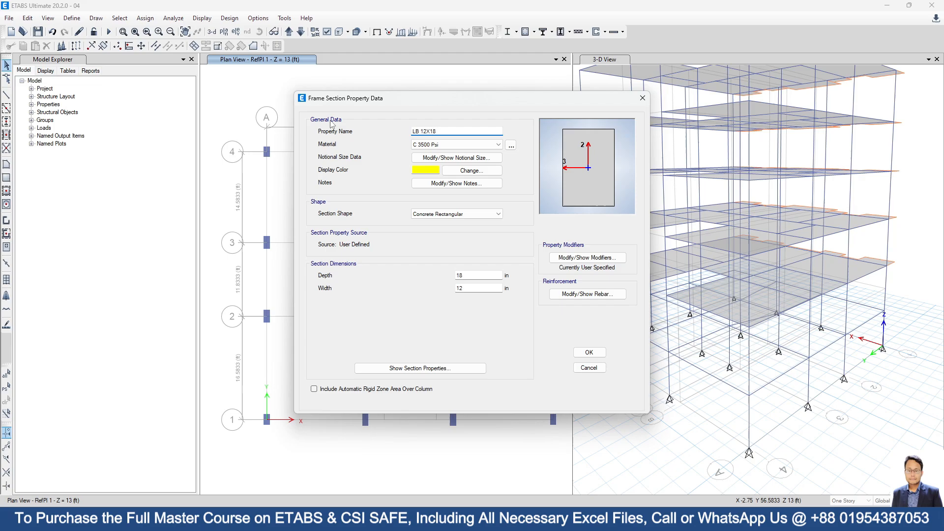
pyautogui.doubleClick(472, 288)
pyautogui.click(589, 352)
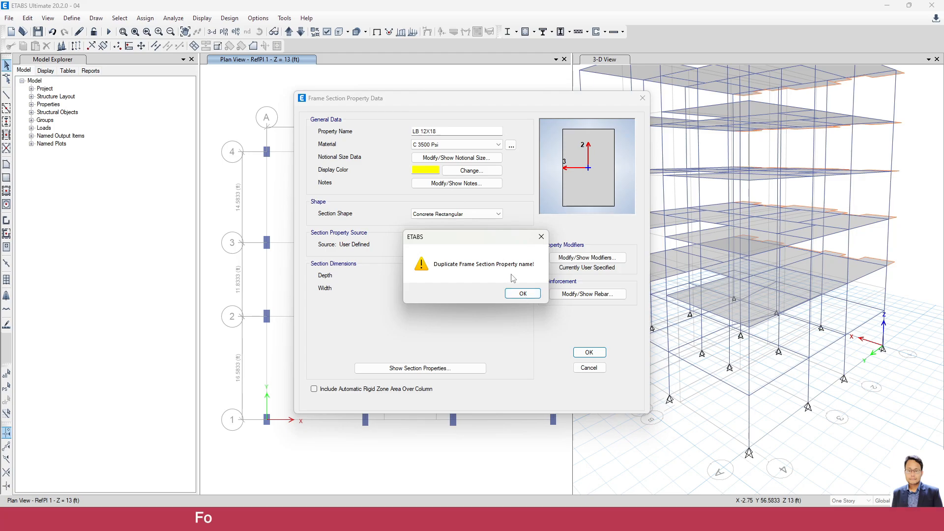
pyautogui.click(523, 294)
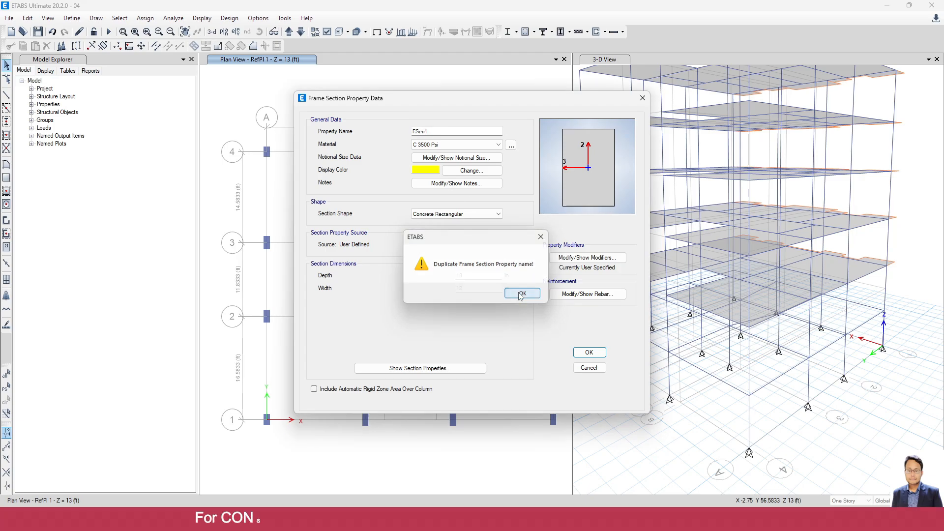
pyautogui.click(589, 353)
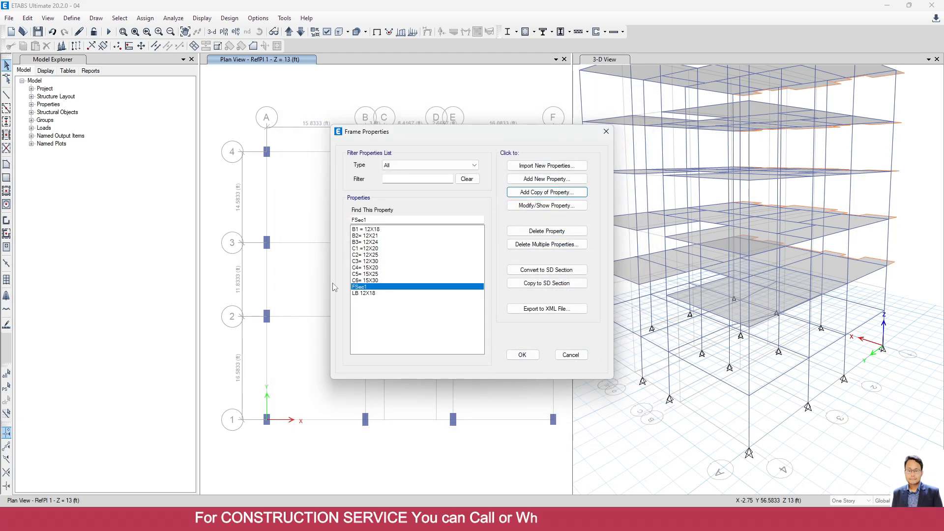
# Step: Review the property data of the LB 12X18 frame section and close the frame section definitions
pyautogui.click(383, 293)
pyautogui.click(541, 205)
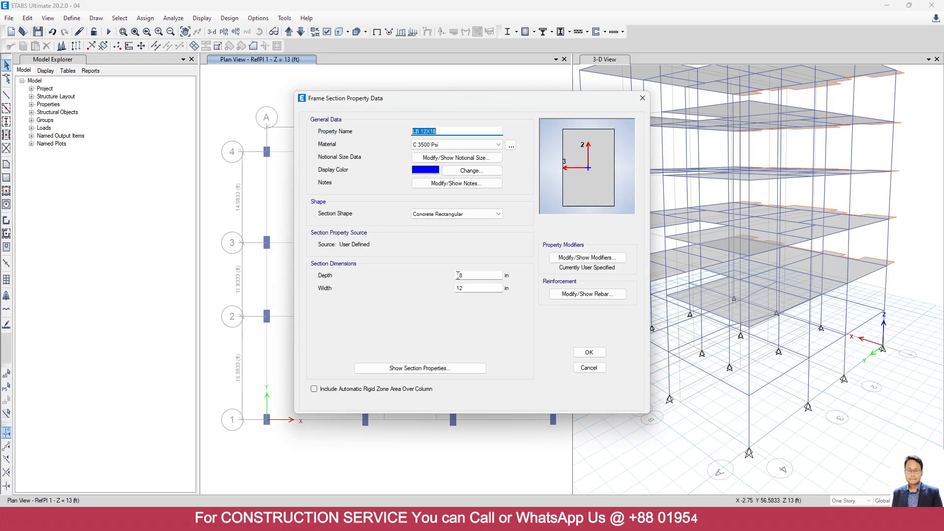
pyautogui.click(590, 353)
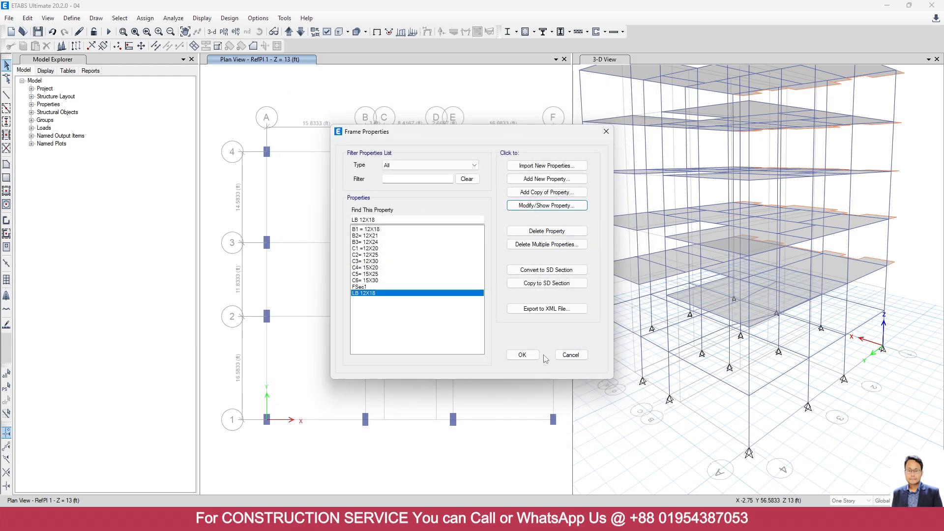
pyautogui.click(522, 355)
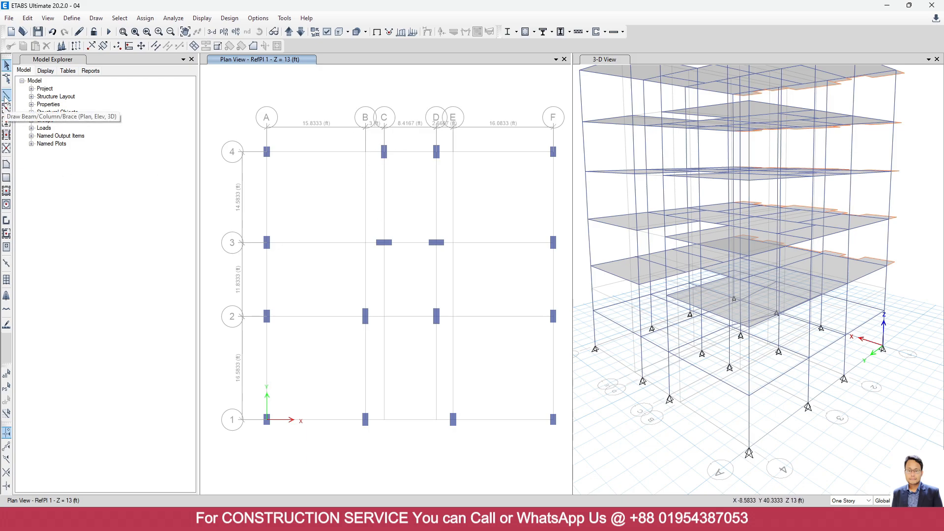
# Step: Draw an LB 12X18 beam on the reference plane along grid 4, from grid C to grid D
pyautogui.click(6, 96)
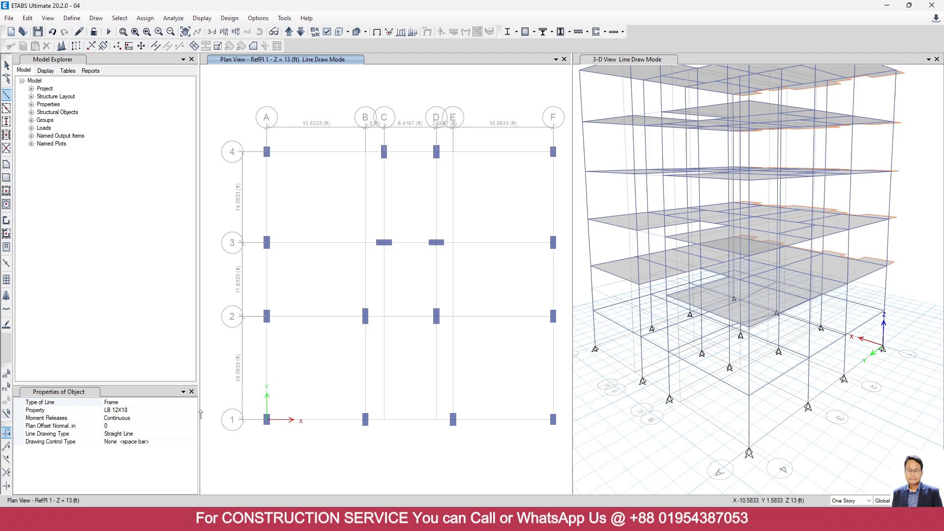
pyautogui.click(195, 410)
pyautogui.click(194, 410)
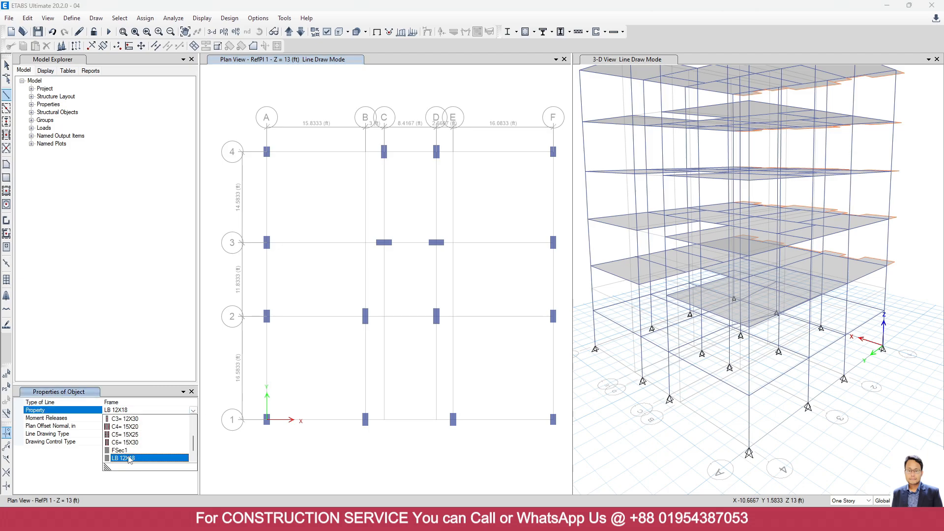
pyautogui.click(129, 458)
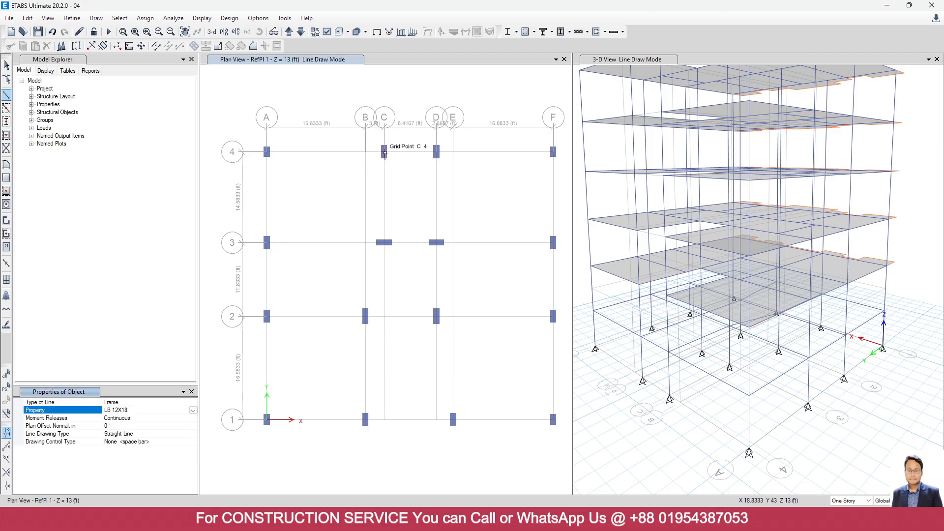
pyautogui.click(384, 153)
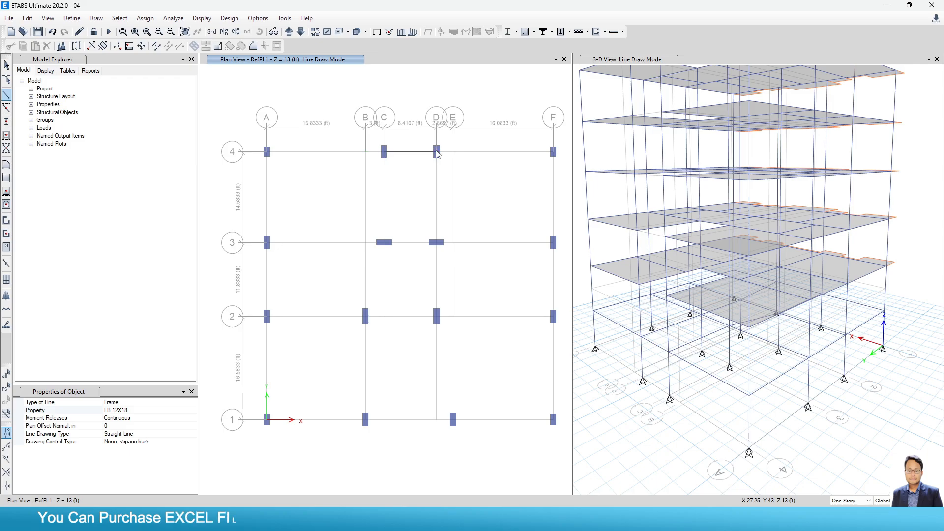
pyautogui.click(437, 154)
pyautogui.press('Escape')
# Step: Switch to the AutoCAD plan and dimension the distance from the landing beam's outer edge to the landing's outer edge
pyautogui.moveTo(634, 521)
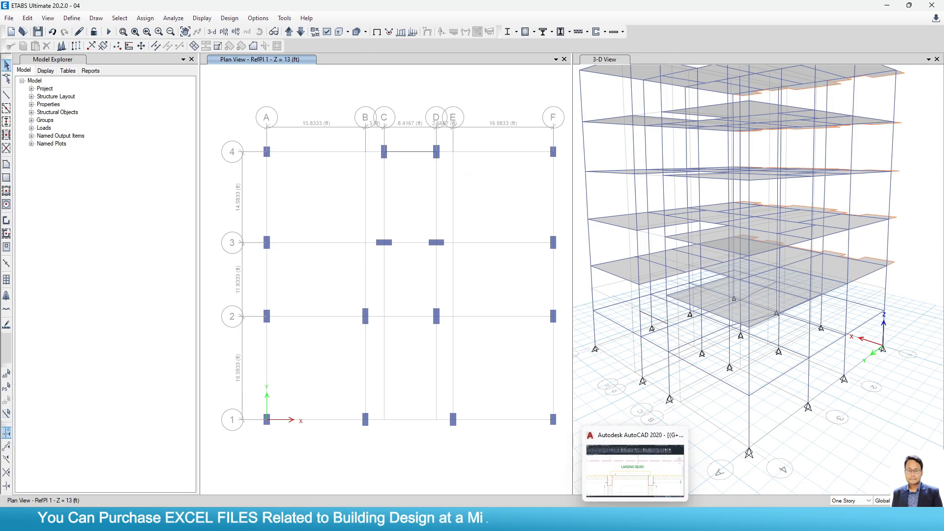
pyautogui.click(634, 470)
pyautogui.scroll(3, 487, 309)
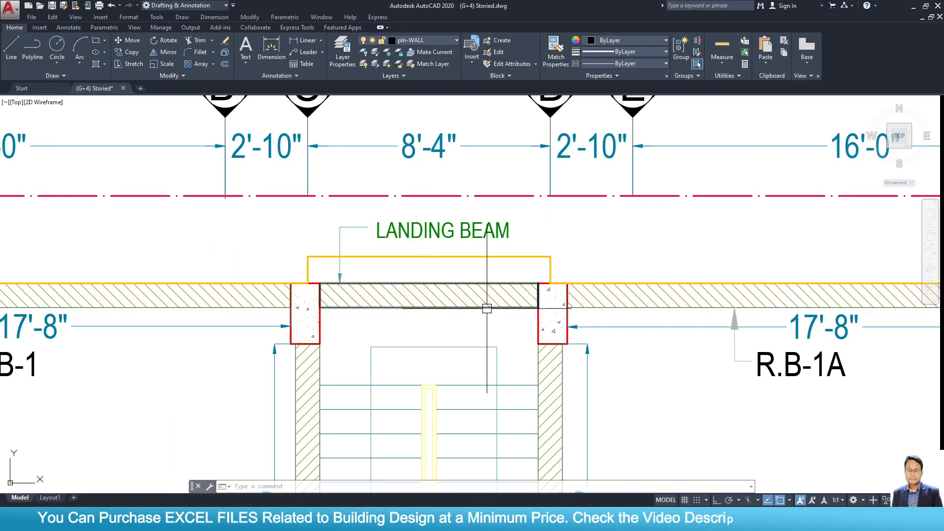
pyautogui.moveTo(486, 308); pyautogui.dragTo(482, 248, button='middle')
pyautogui.click(305, 40)
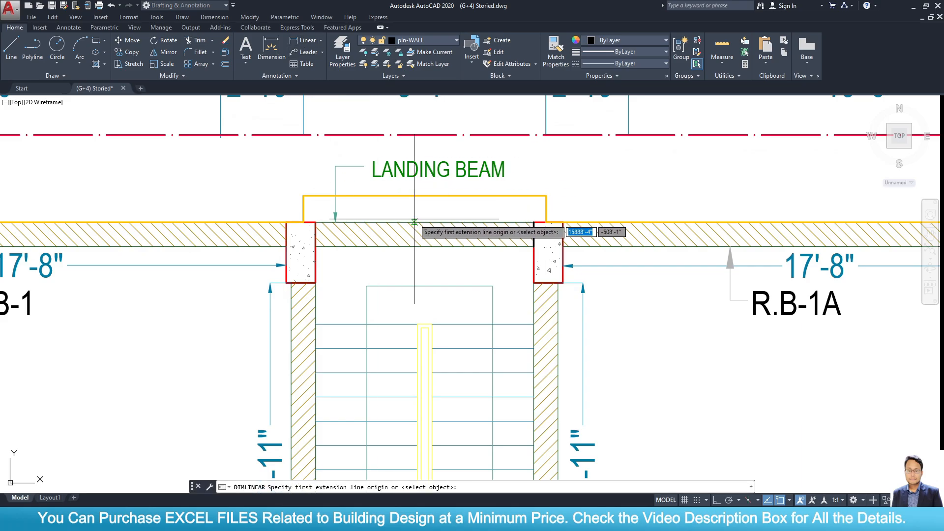
pyautogui.click(414, 222)
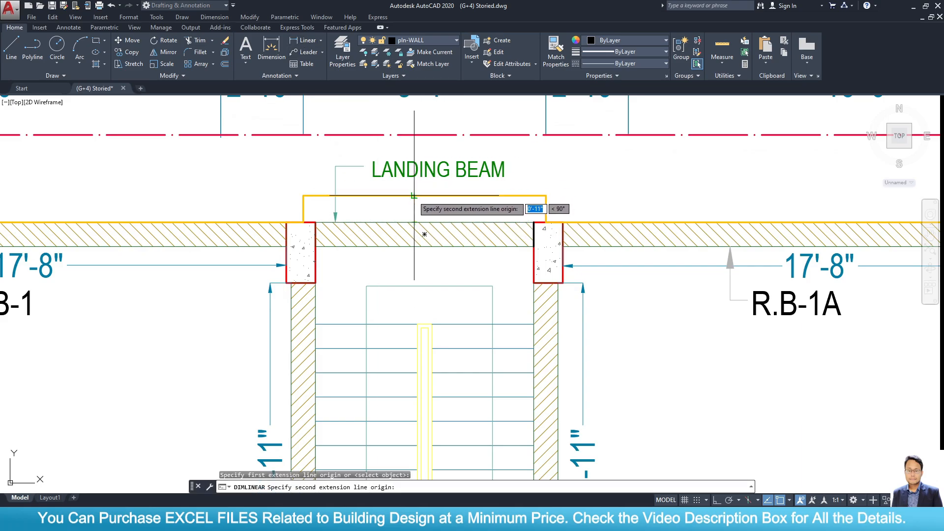
pyautogui.click(415, 196)
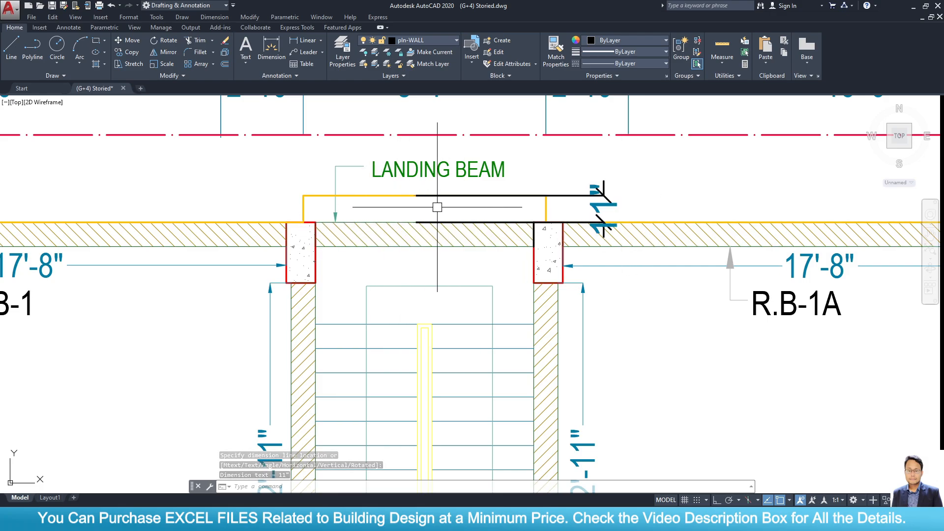
pyautogui.click(614, 200)
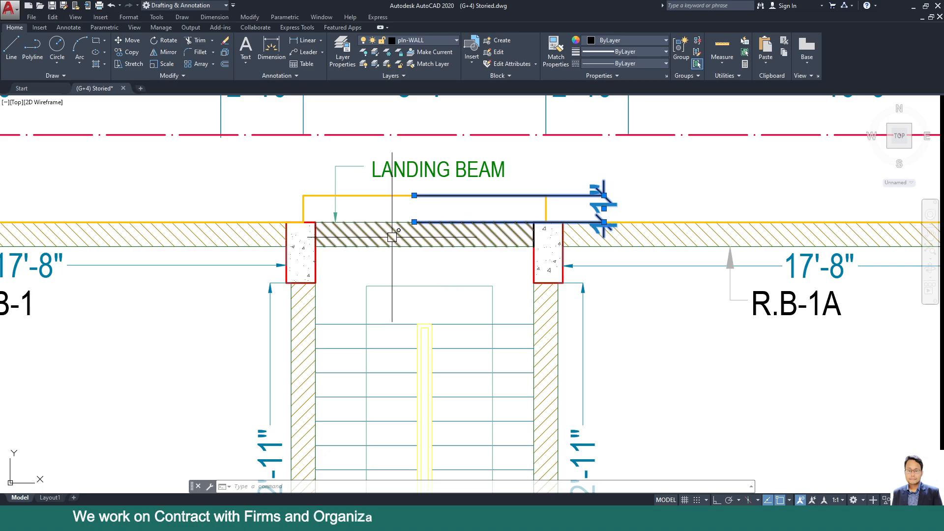
pyautogui.scroll(2, 392, 237)
pyautogui.scroll(-2, 388, 245)
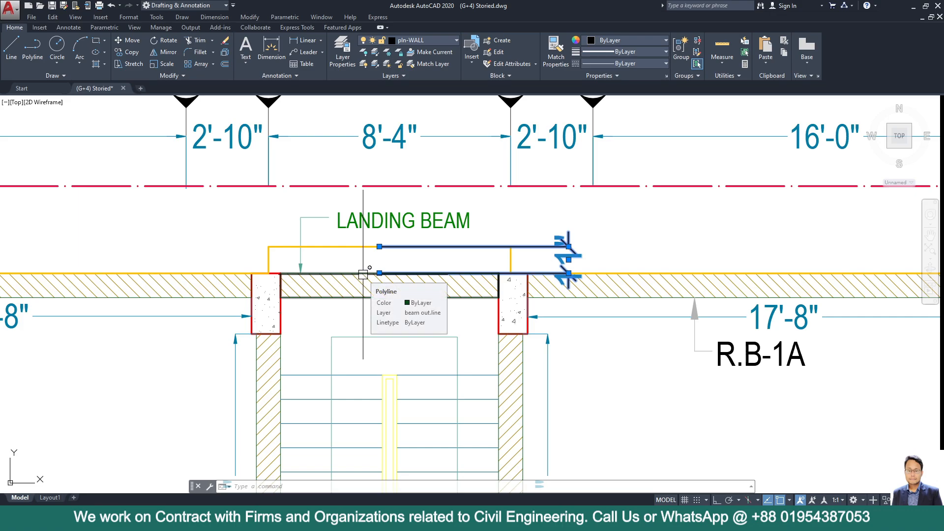
pyautogui.press('Escape')
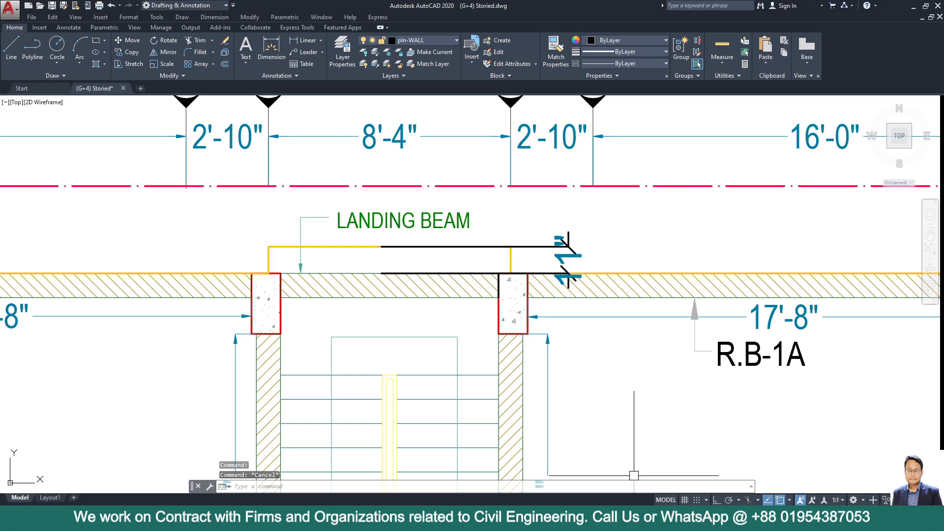
# Step: Return to ETABS and replicate the landing beam on grid 4 once, with dx 0 and dy 1.4167 ft
pyautogui.click(677, 519)
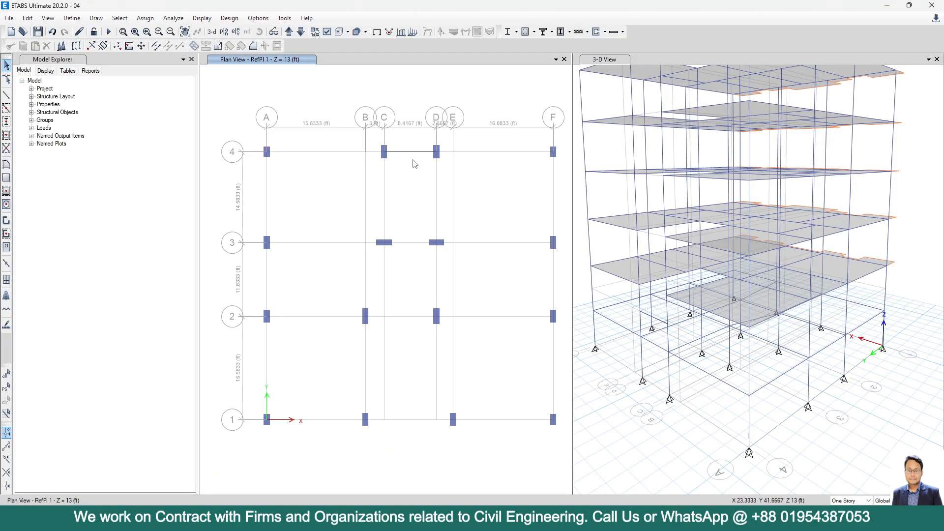
pyautogui.moveTo(416, 157); pyautogui.dragTo(379, 239, button='middle')
pyautogui.click(379, 240)
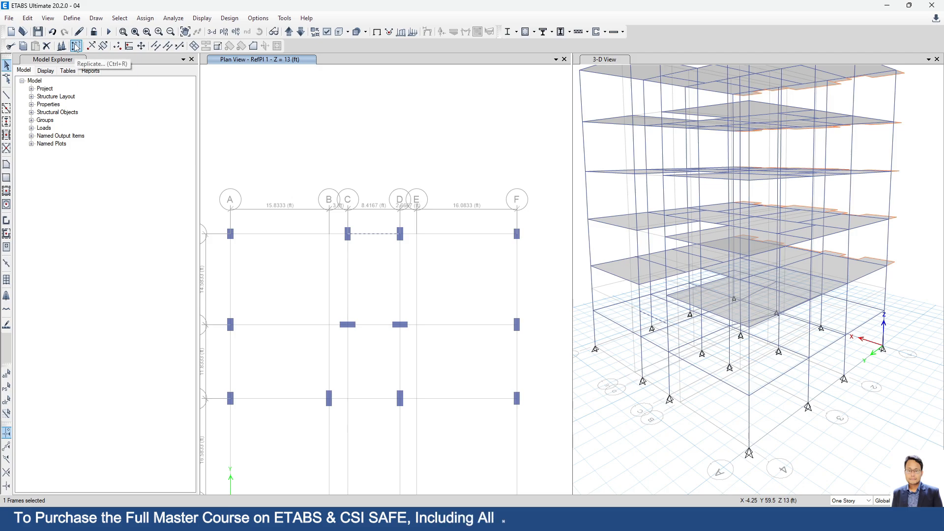
pyautogui.click(76, 46)
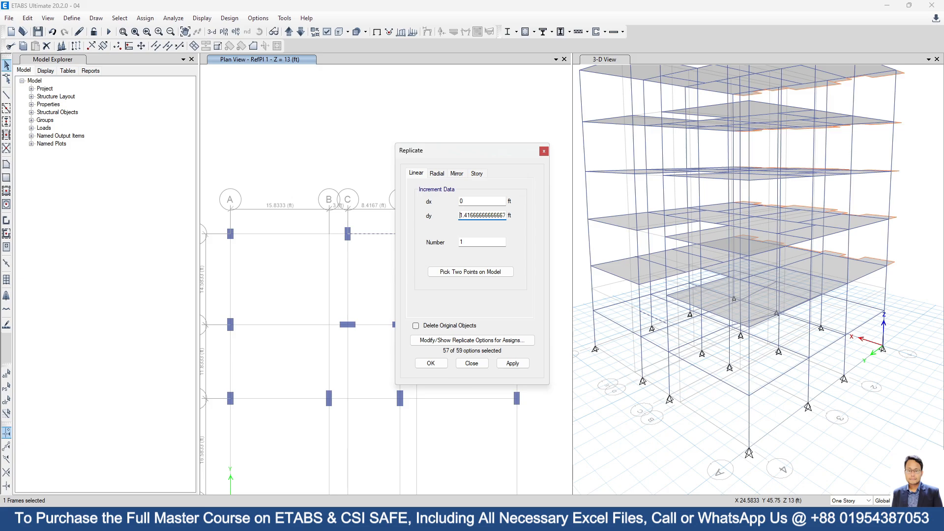
pyautogui.click(440, 364)
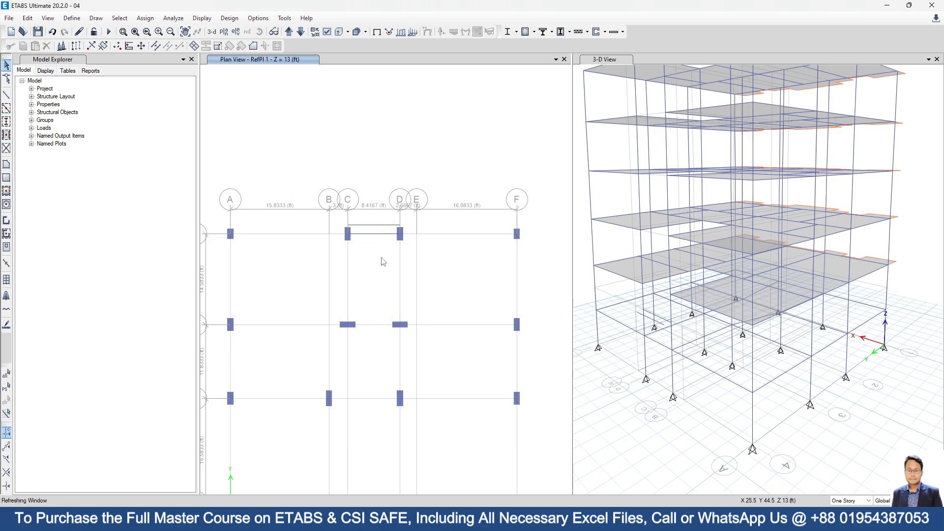
# Step: Assign the frame section None to the replicated line beyond grid 4
pyautogui.scroll(4, 373, 233)
pyautogui.click(359, 223)
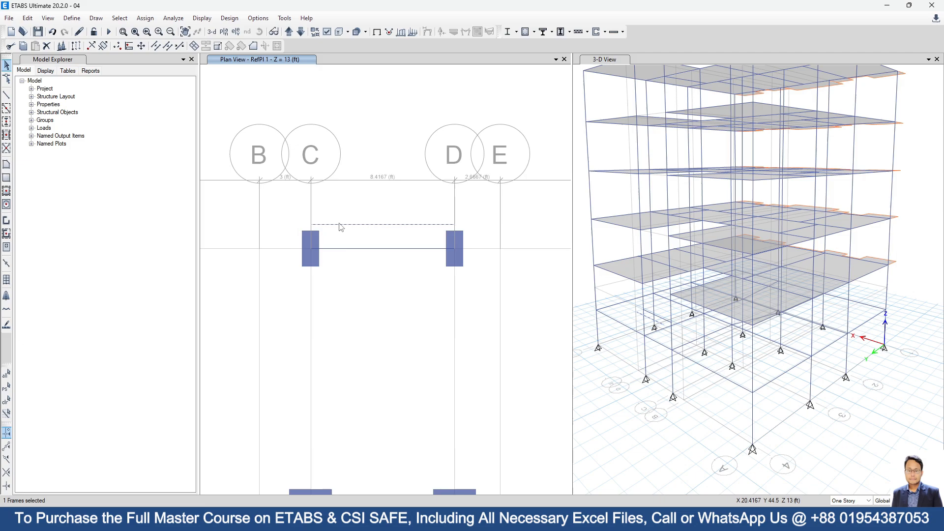
pyautogui.moveTo(365, 237); pyautogui.dragTo(338, 193)
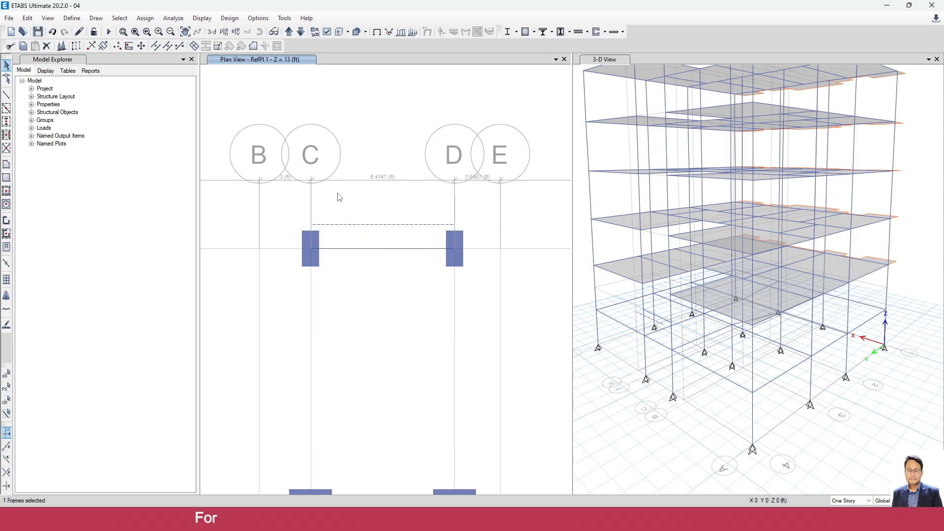
pyautogui.click(145, 18)
pyautogui.moveTo(162, 42)
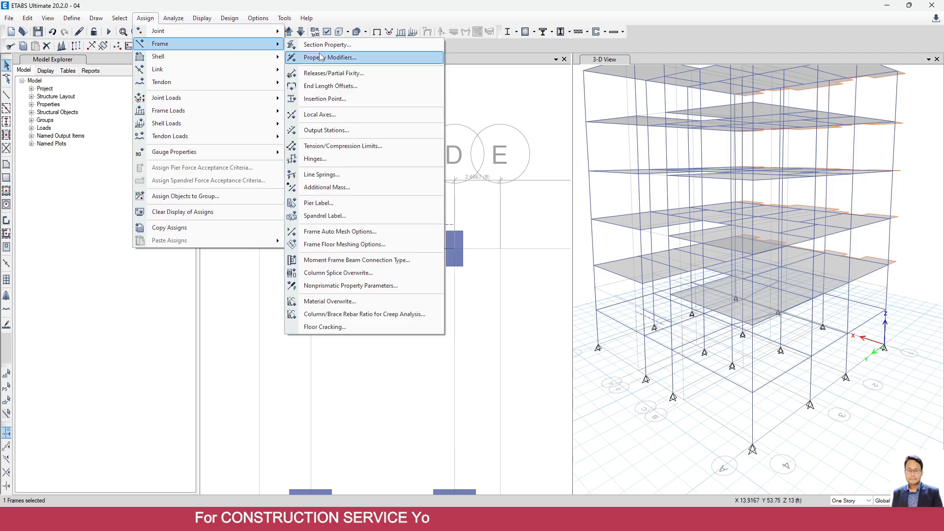
pyautogui.click(334, 44)
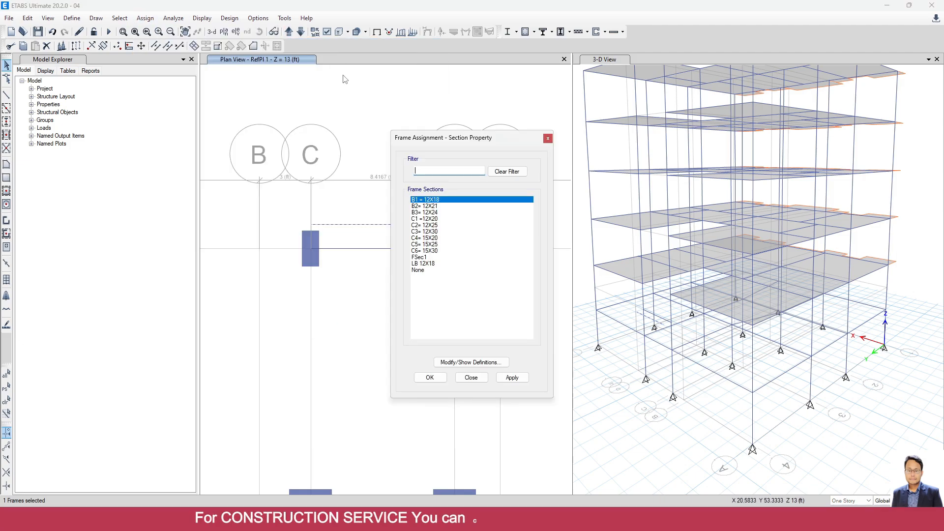
pyautogui.click(425, 269)
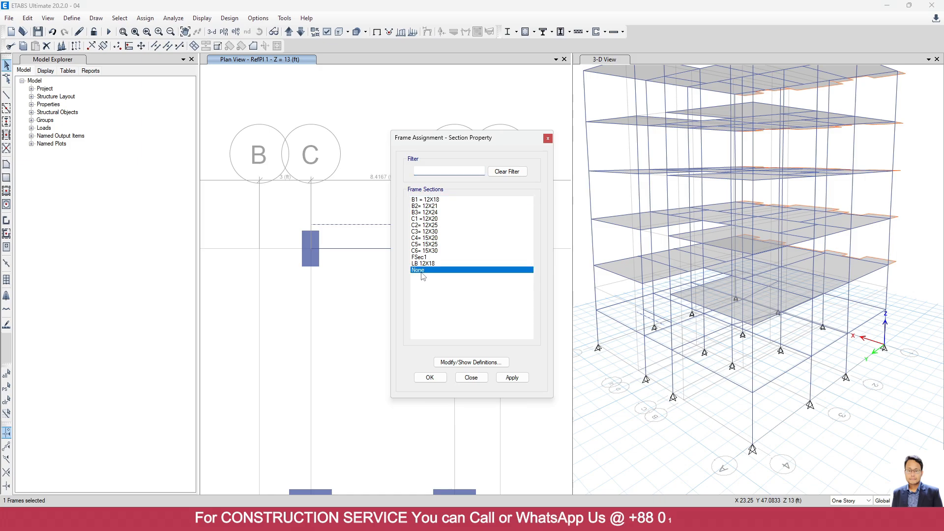
pyautogui.click(512, 377)
pyautogui.click(430, 377)
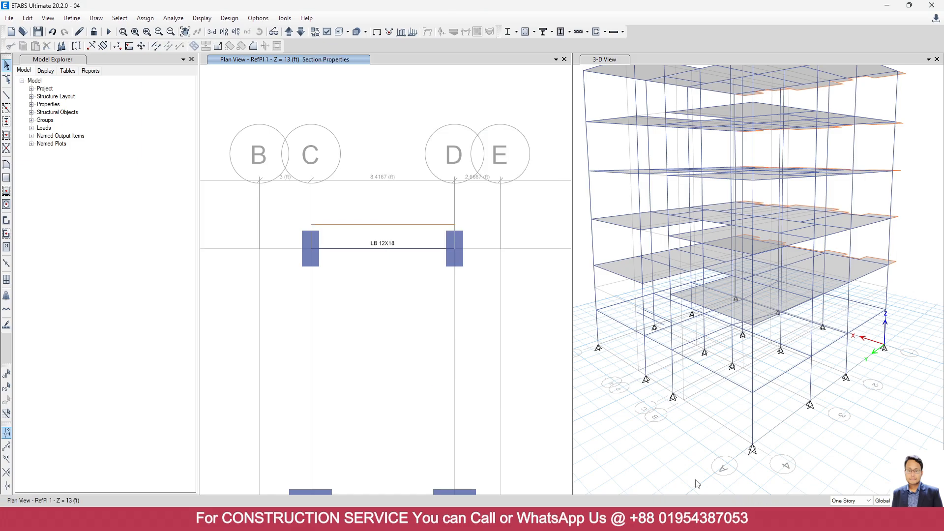
# Step: Switch to the AutoCAD plan and dimension the distance from the landing's outer edge to the first stair line
pyautogui.click(635, 520)
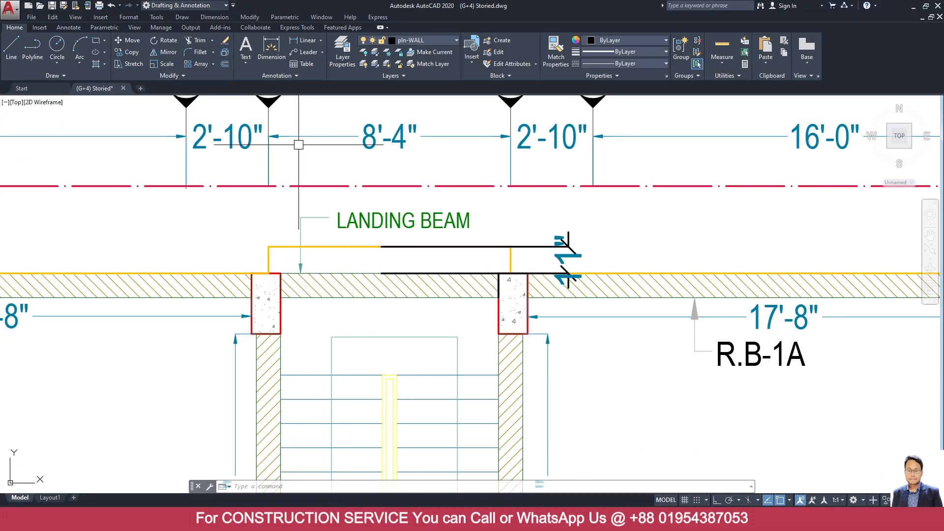
pyautogui.click(298, 40)
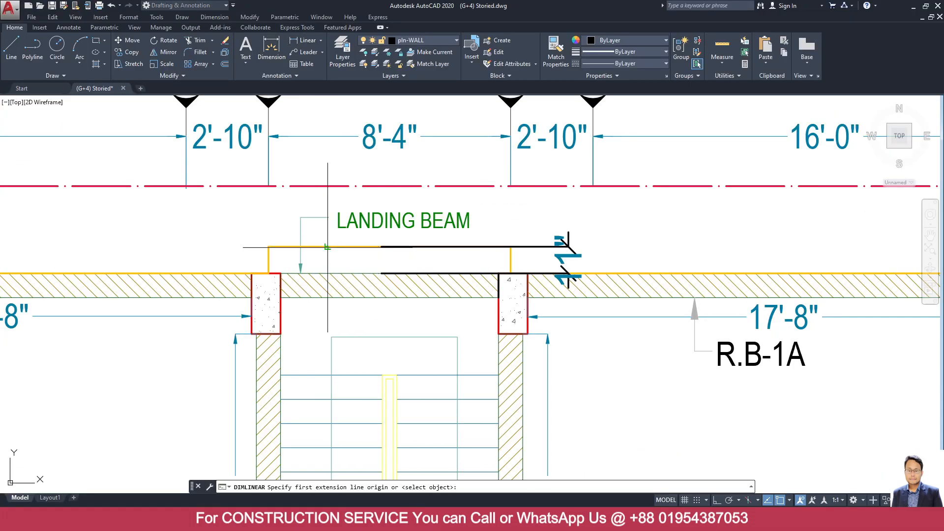
pyautogui.click(327, 246)
pyautogui.click(327, 375)
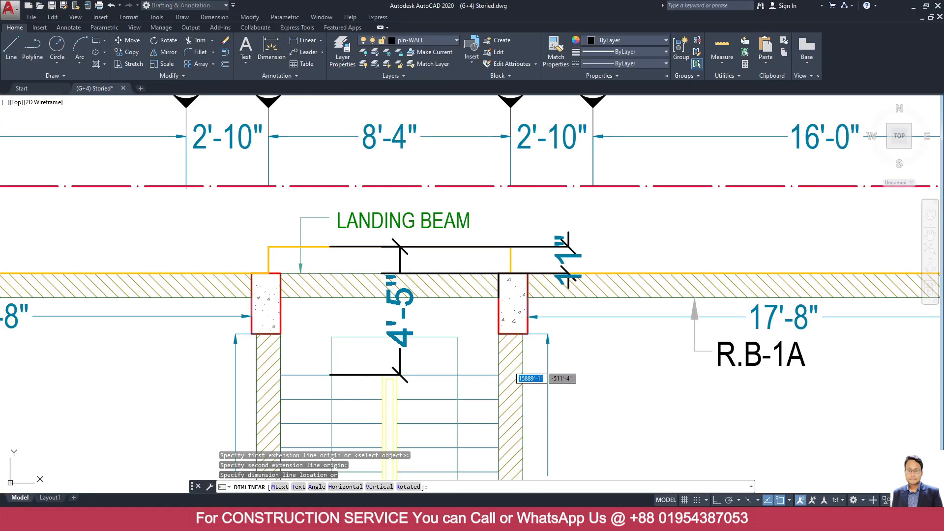
pyautogui.click(400, 334)
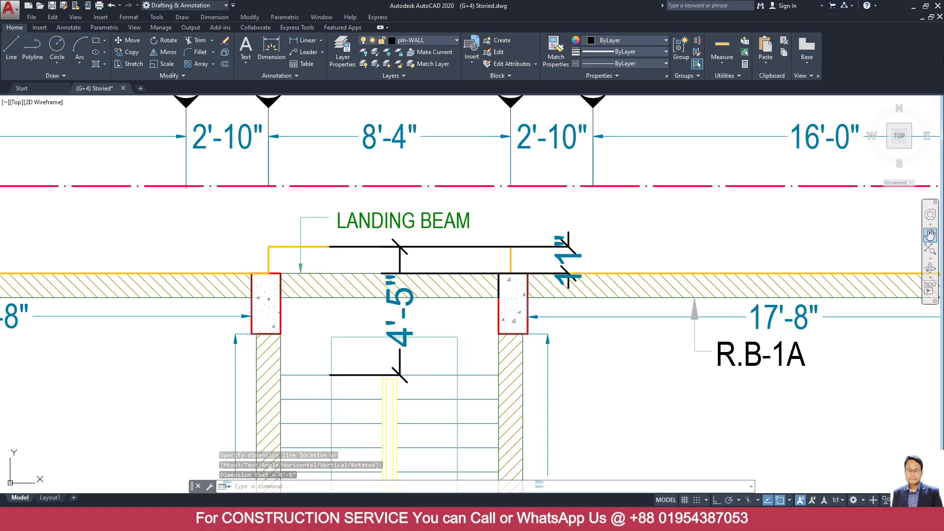
# Step: Return to ETABS and replicate the outer None-section line once, with dx 0 and dy -4'5"
pyautogui.click(914, 9)
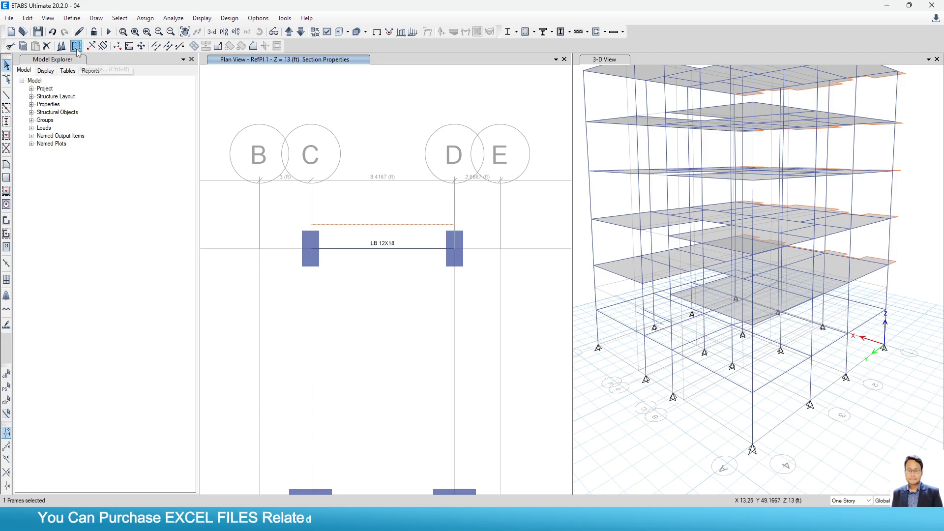
pyautogui.hotkey('ctrl', 'r')
pyautogui.moveTo(479, 215); pyautogui.dragTo(269, 212)
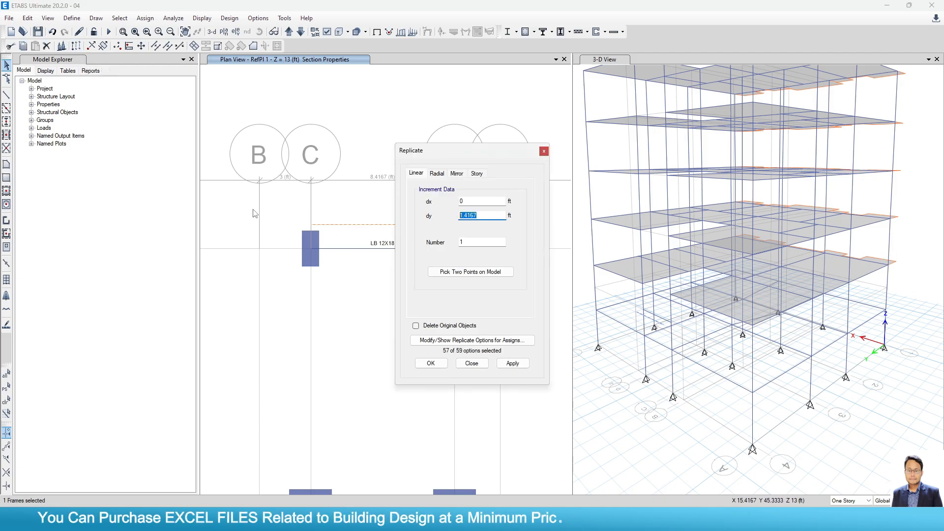
pyautogui.write('-4\'5"')
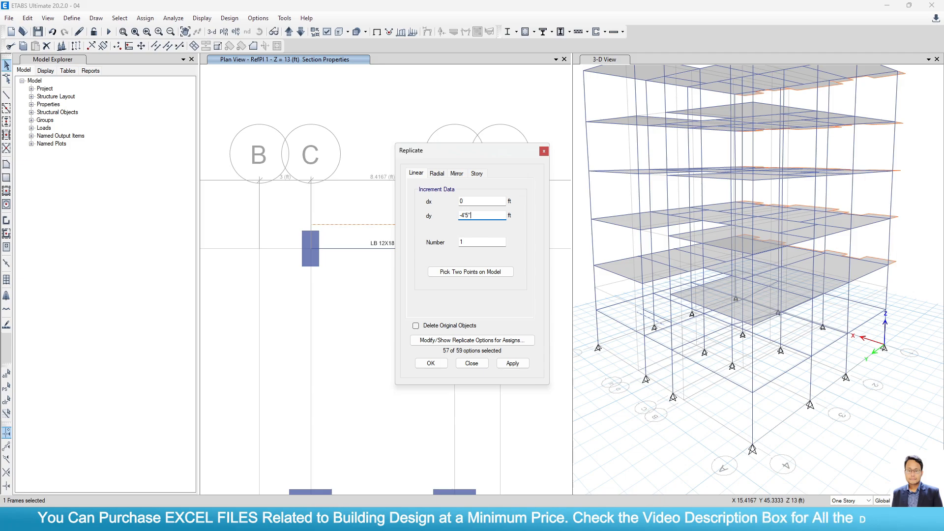
pyautogui.press('Return')
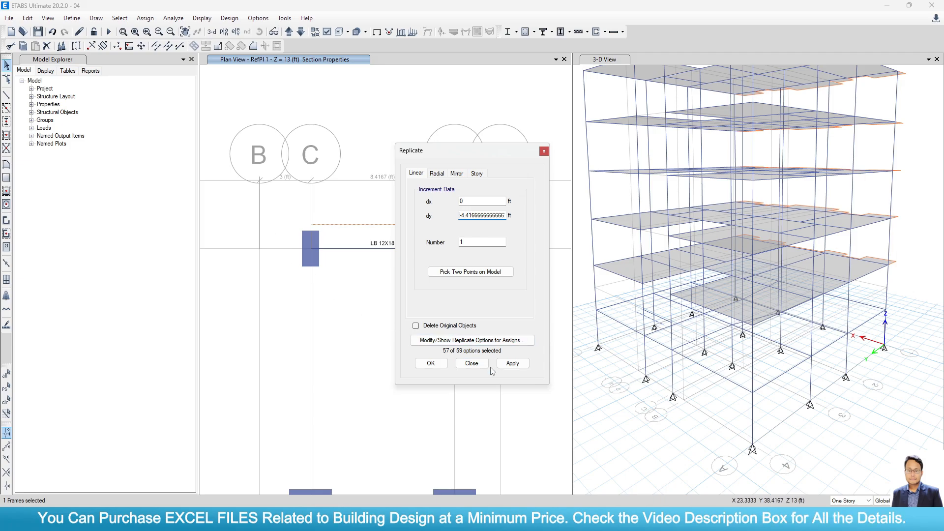
pyautogui.click(512, 363)
pyautogui.click(430, 363)
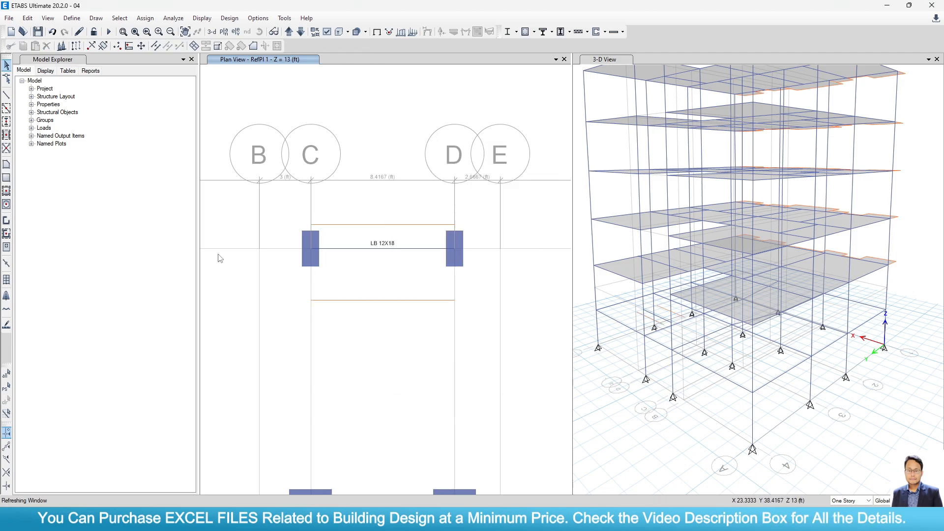
# Step: Start a floor area on the 13 ft plane with property Landing Slab and local axis 90
pyautogui.click(6, 165)
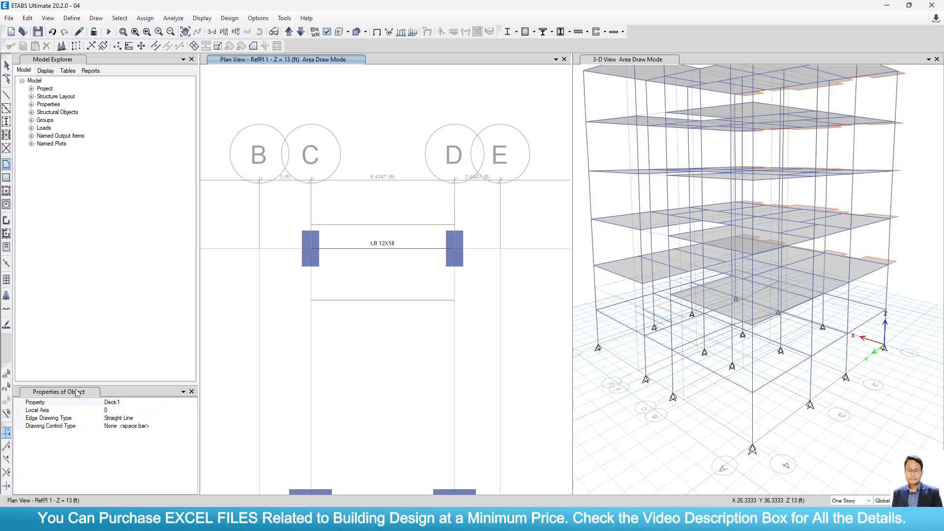
pyautogui.click(178, 404)
pyautogui.click(193, 403)
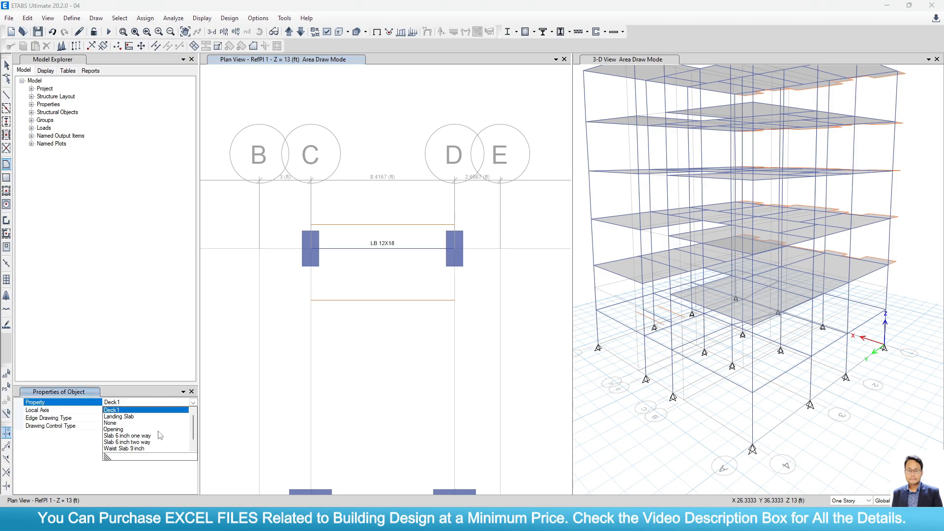
pyautogui.scroll(-1, 153, 441)
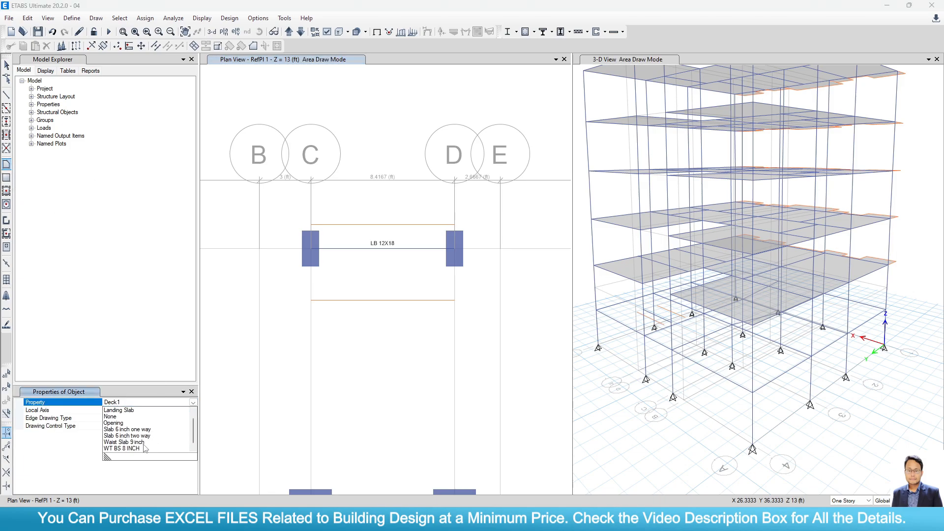
pyautogui.scroll(1, 143, 445)
pyautogui.click(126, 417)
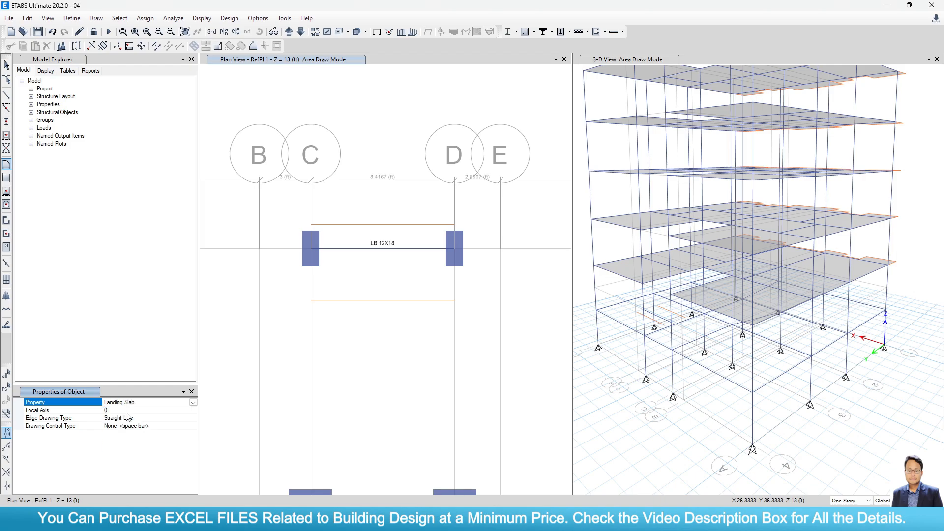
pyautogui.click(127, 413)
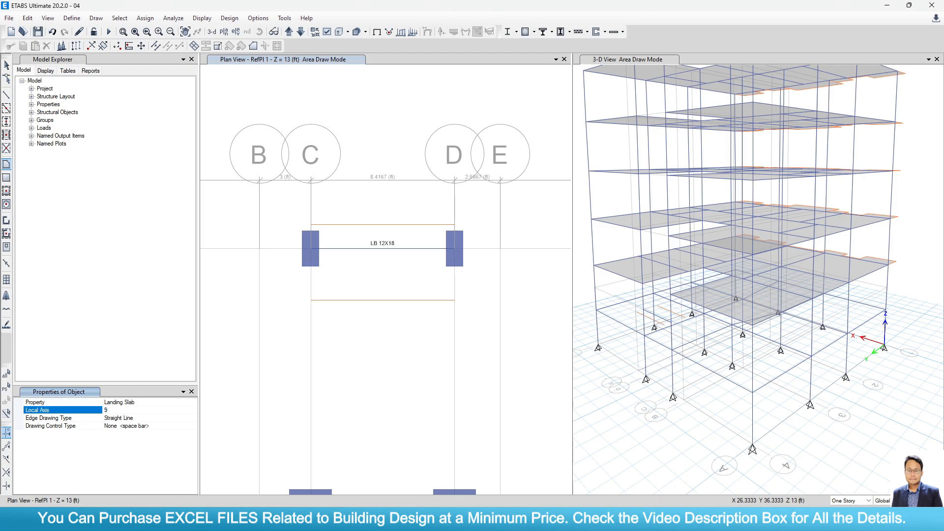
# Step: Draw the rectangular landing slab between grids C and D, using the ends of the two None-section lines as corners
pyautogui.click(311, 225)
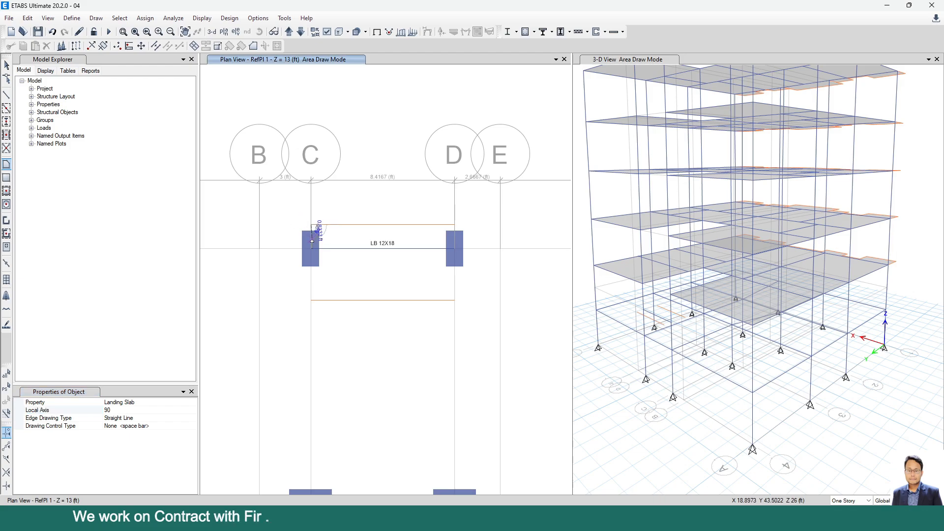
pyautogui.click(311, 300)
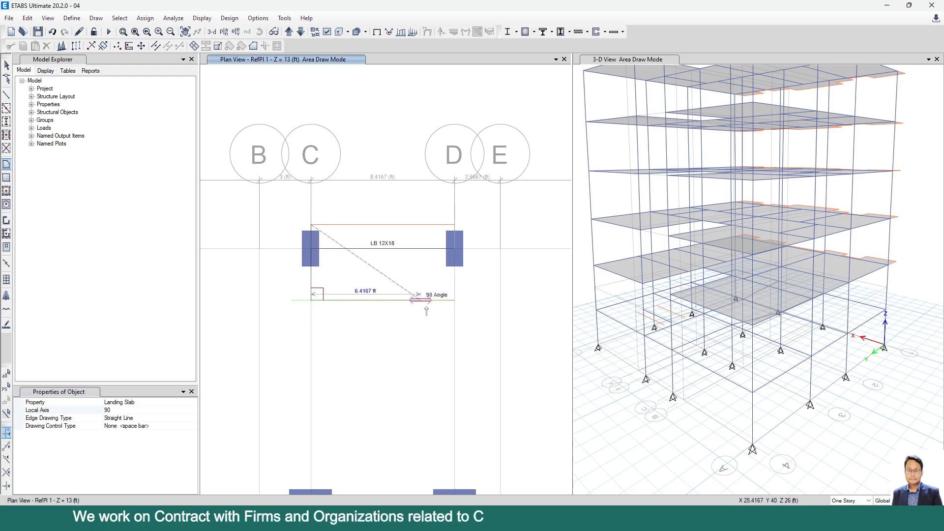
pyautogui.click(455, 300)
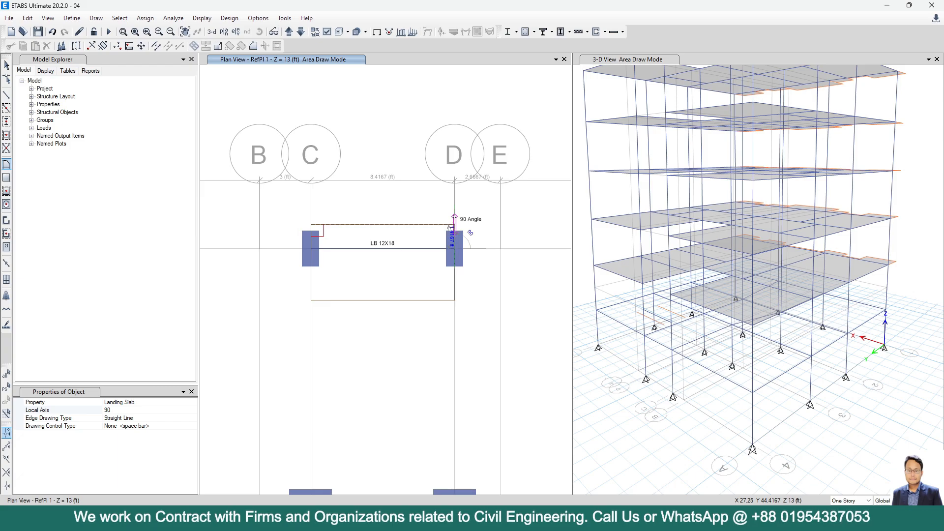
pyautogui.scroll(5, 454, 228)
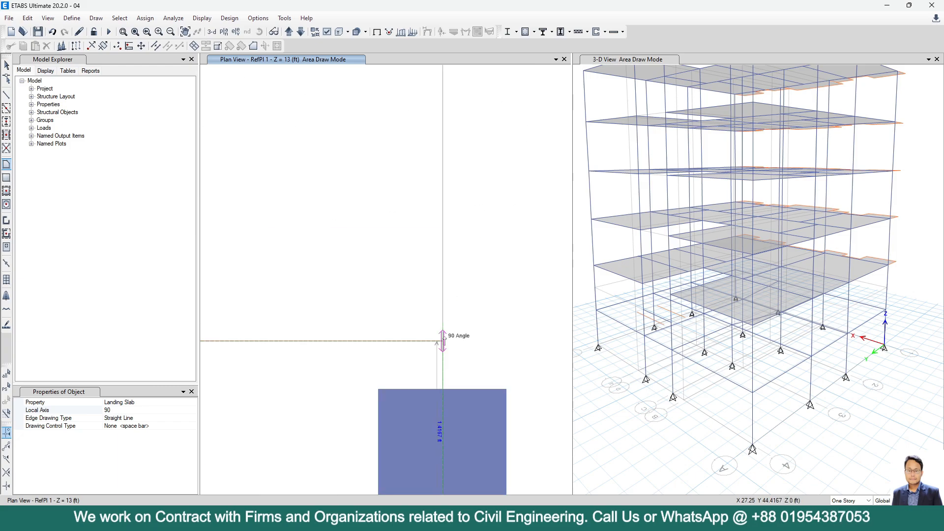
pyautogui.scroll(-3, 442, 322)
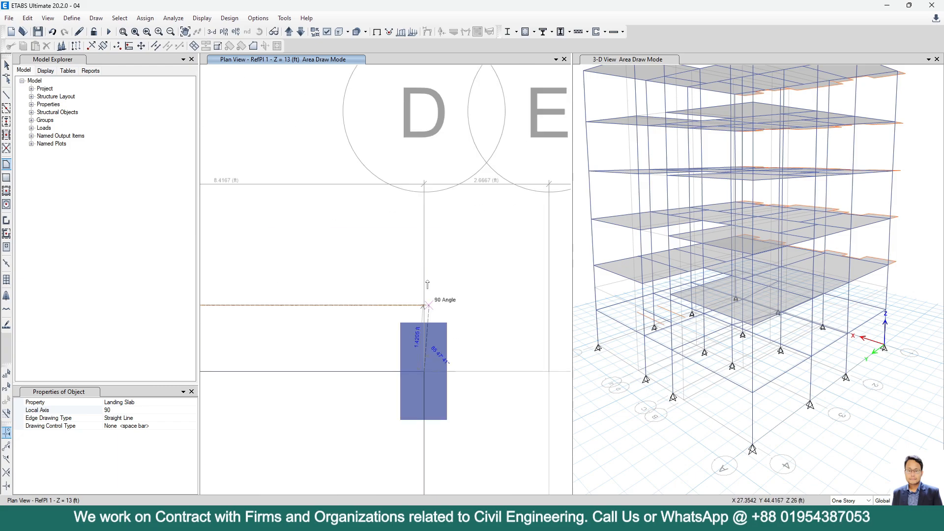
pyautogui.scroll(3, 424, 305)
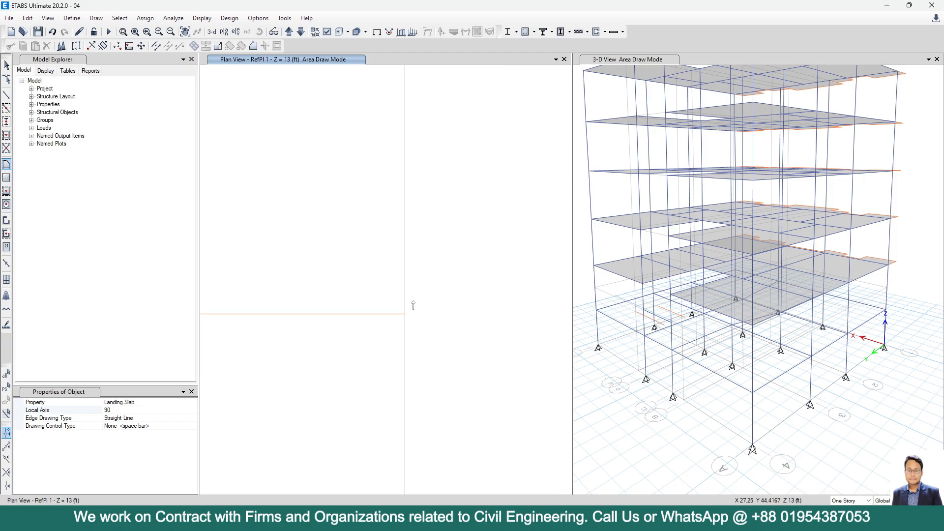
pyautogui.click(405, 315)
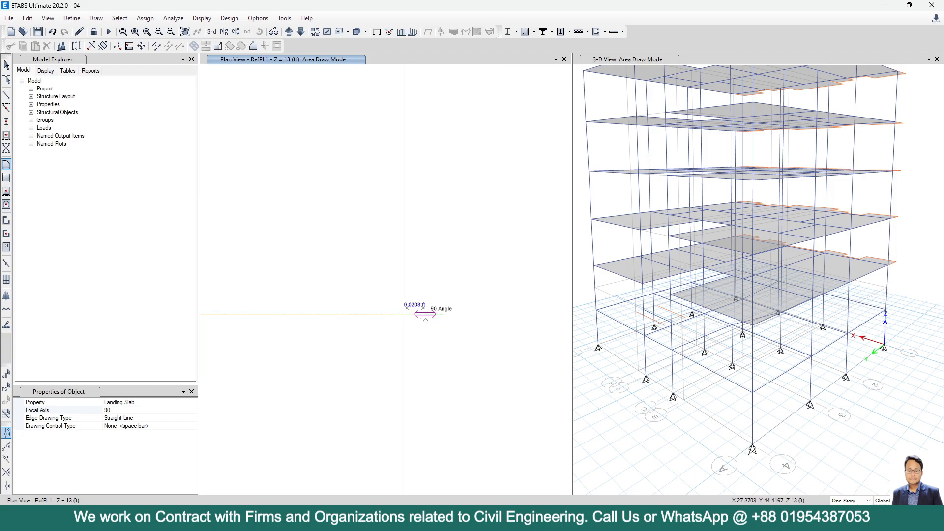
pyautogui.press('Return')
pyautogui.scroll(-5, 416, 222)
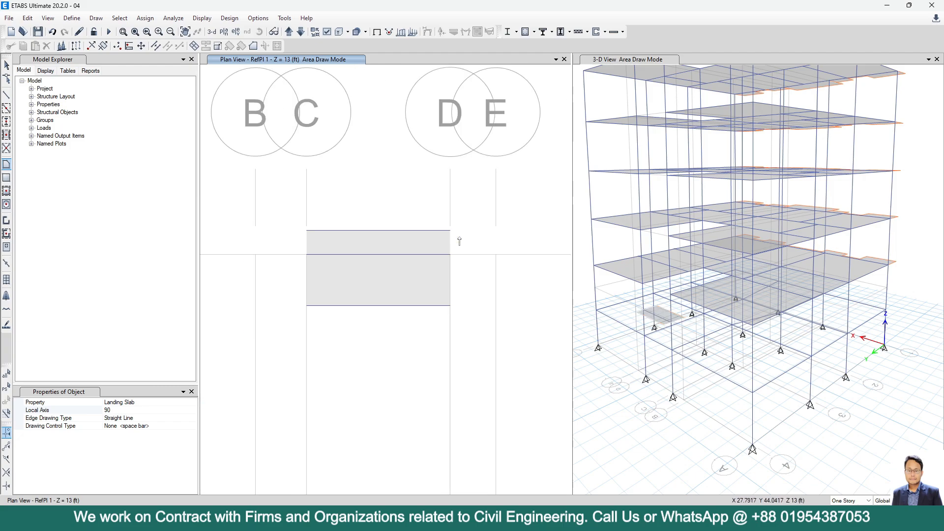
pyautogui.click(6, 65)
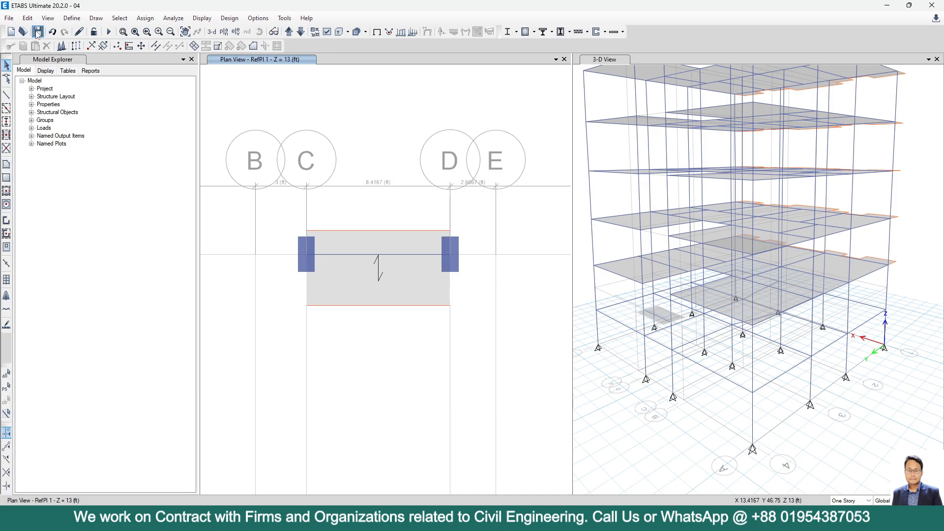
# Step: On the Story1 plan, divide the beam on grid 3 between grids C and D into 2 frame objects
pyautogui.click(300, 31)
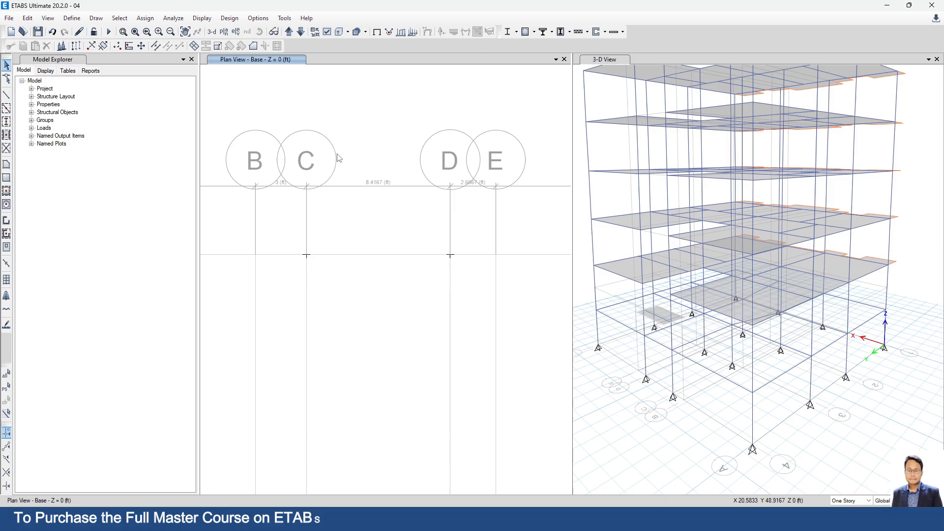
pyautogui.click(289, 32)
pyautogui.scroll(-4, 347, 138)
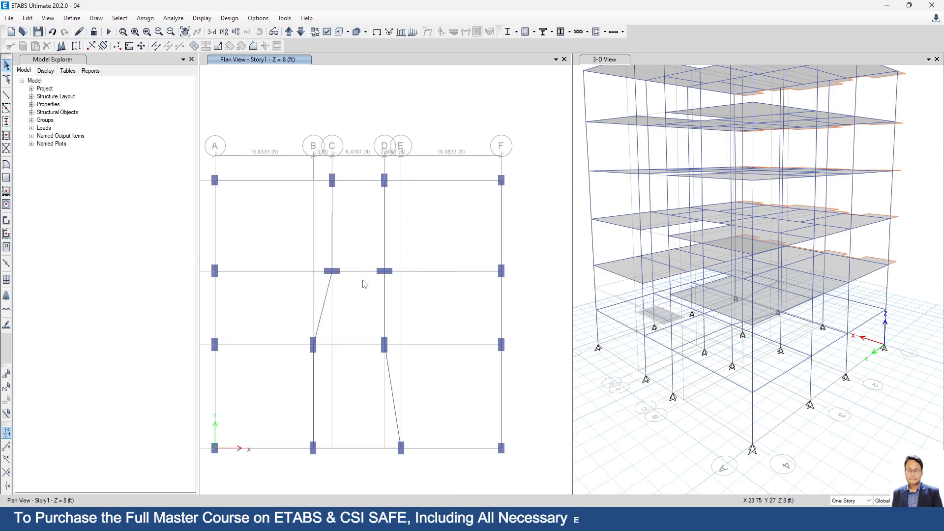
pyautogui.moveTo(363, 281); pyautogui.dragTo(349, 254)
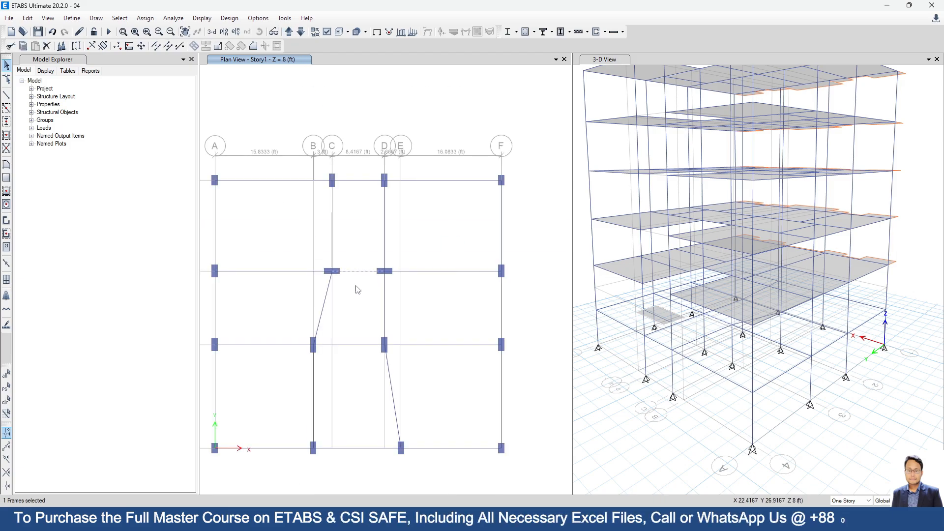
pyautogui.click(155, 46)
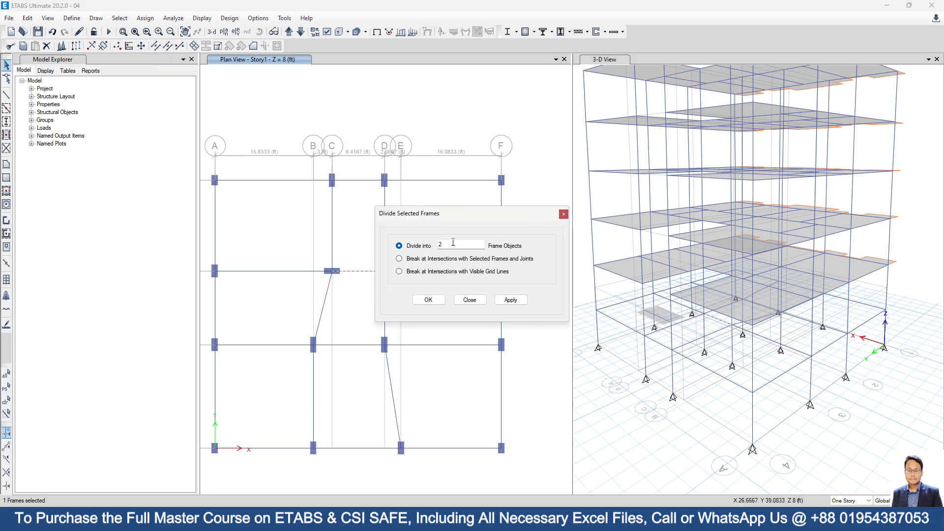
pyautogui.click(510, 300)
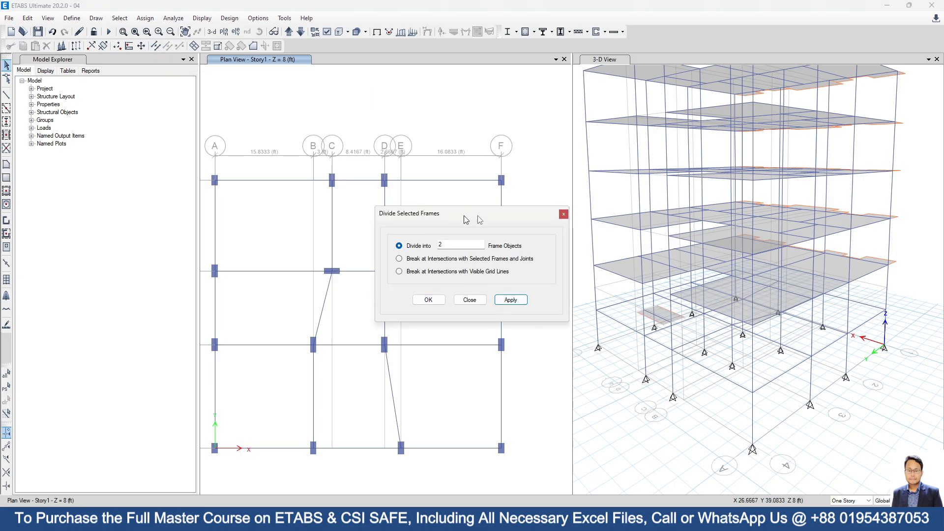
pyautogui.moveTo(466, 220); pyautogui.dragTo(724, 219)
pyautogui.click(367, 272)
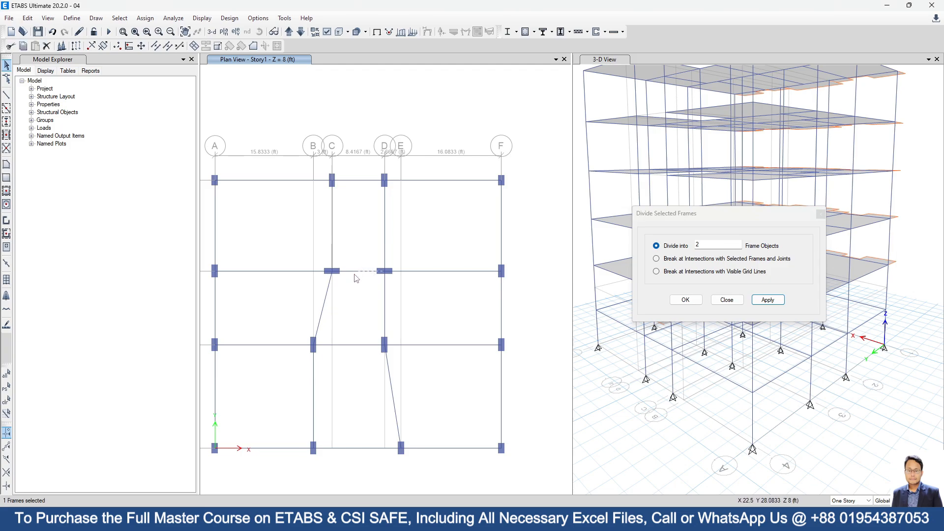
pyautogui.press('Escape')
pyautogui.click(289, 32)
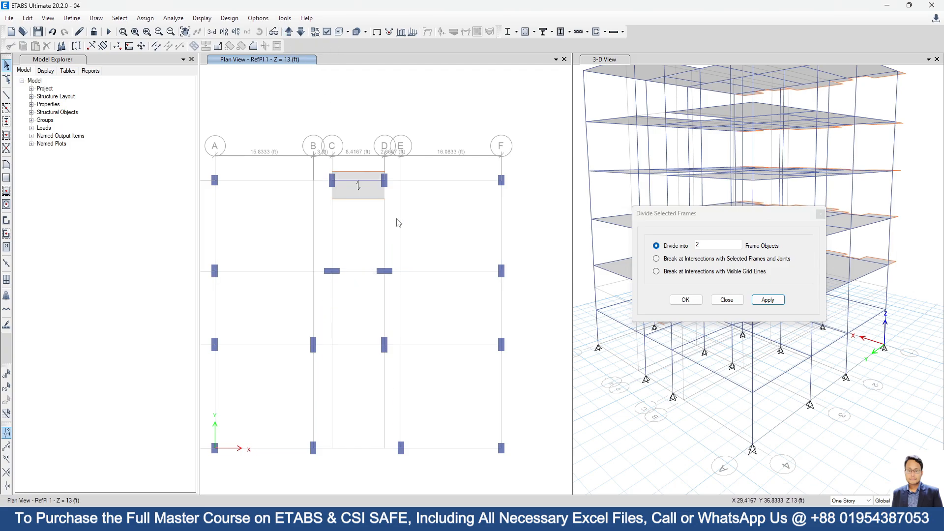
pyautogui.click(301, 32)
pyautogui.moveTo(364, 295); pyautogui.dragTo(352, 228)
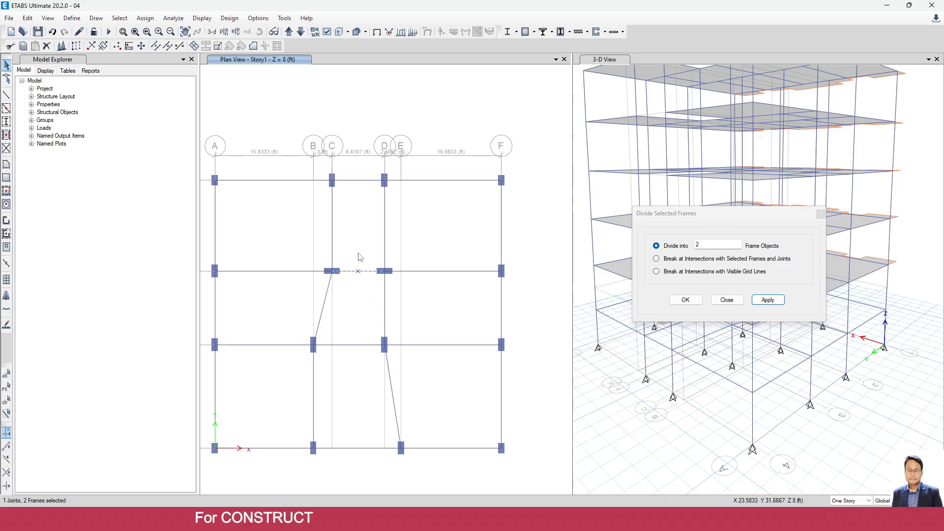
# Step: On the 13 ft reference plane, divide the None-section line along the landing slab's inner edge into 2 frame objects
pyautogui.click(289, 31)
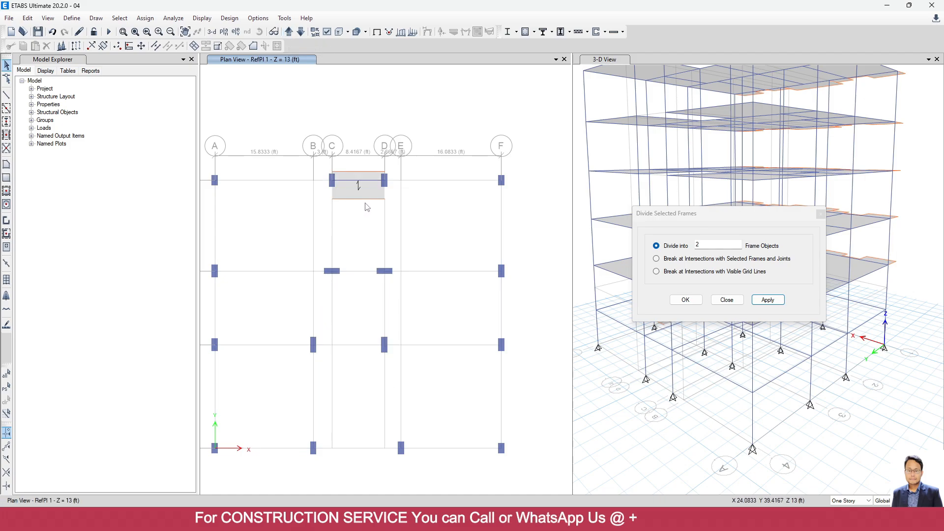
pyautogui.click(379, 200)
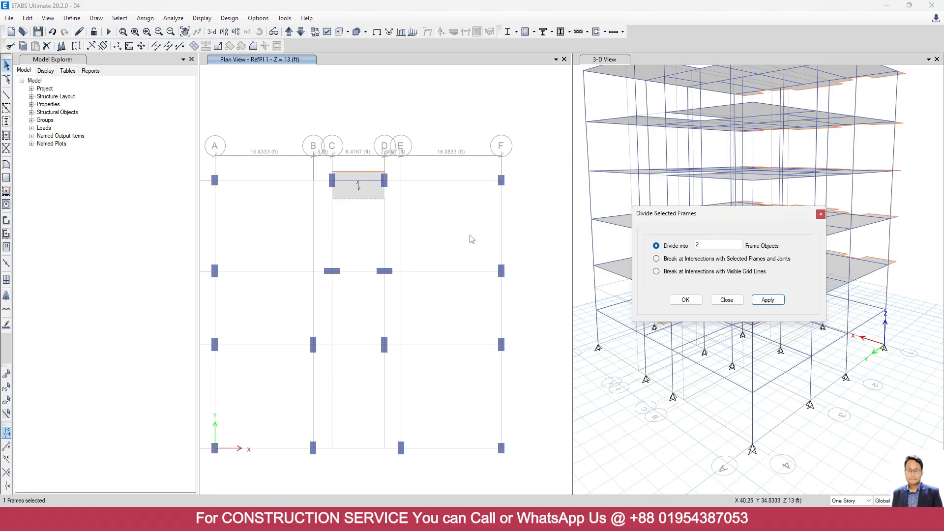
pyautogui.click(754, 303)
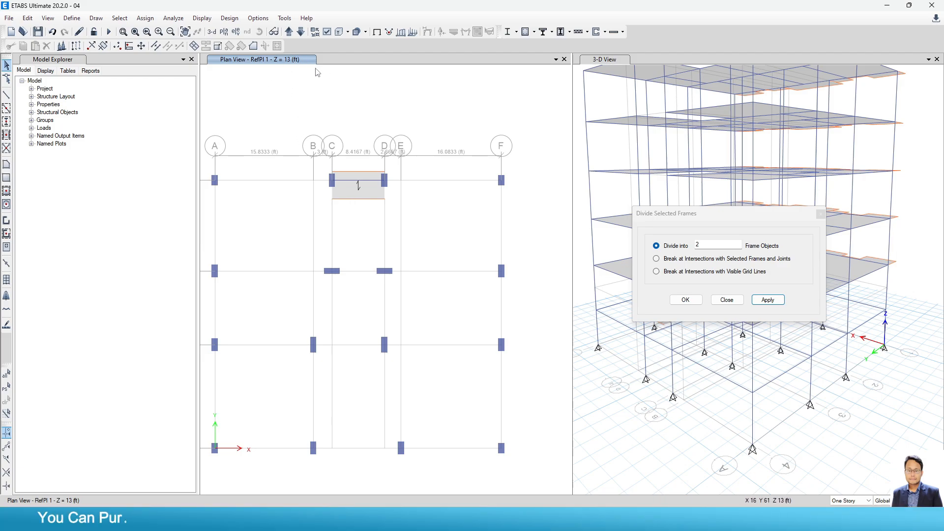
# Step: On the Story2 plan, divide the beam on grid 3 between grids C and D into 2 frame objects
pyautogui.click(289, 32)
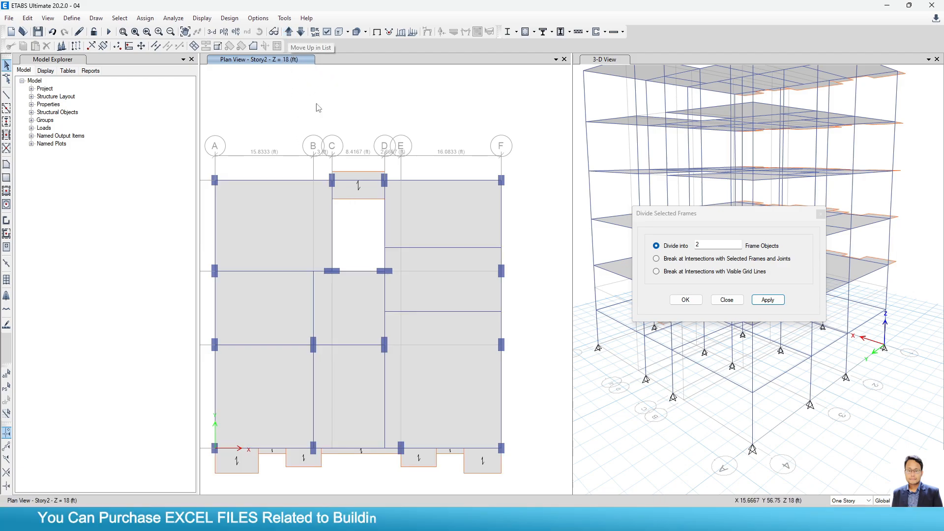
pyautogui.click(358, 274)
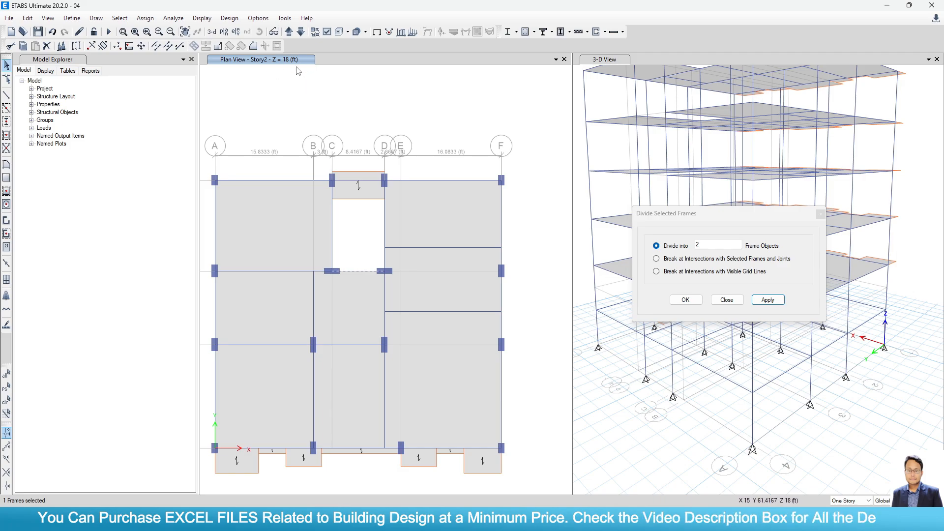
pyautogui.click(765, 301)
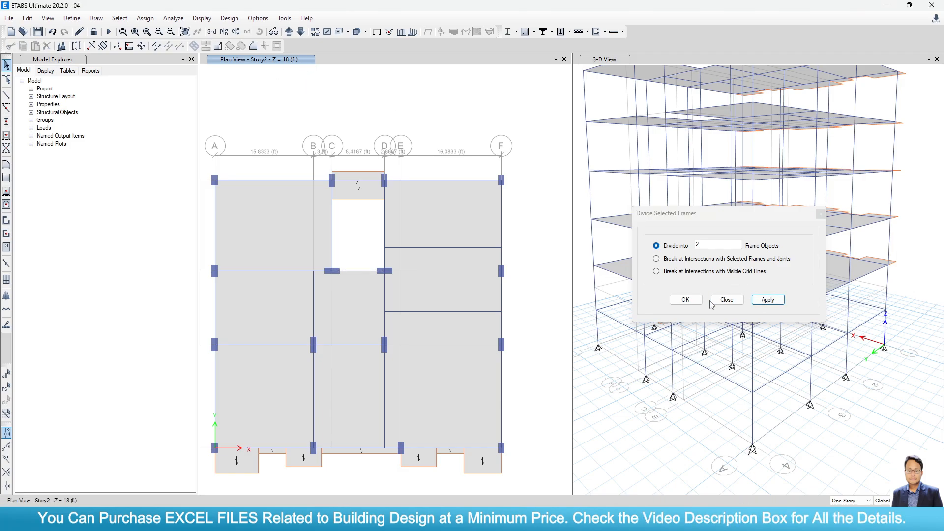
pyautogui.click(685, 300)
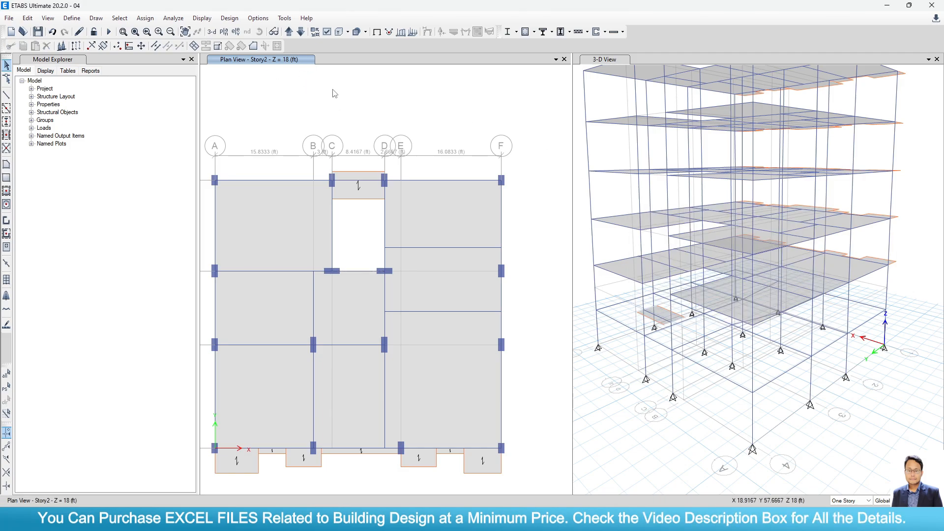
# Step: Draw a Waist Slab 9 inch flight from Story1 beam's midpoint and grid point D3 up to the landing slab's inner-edge midpoint and grid D corner
pyautogui.click(300, 32)
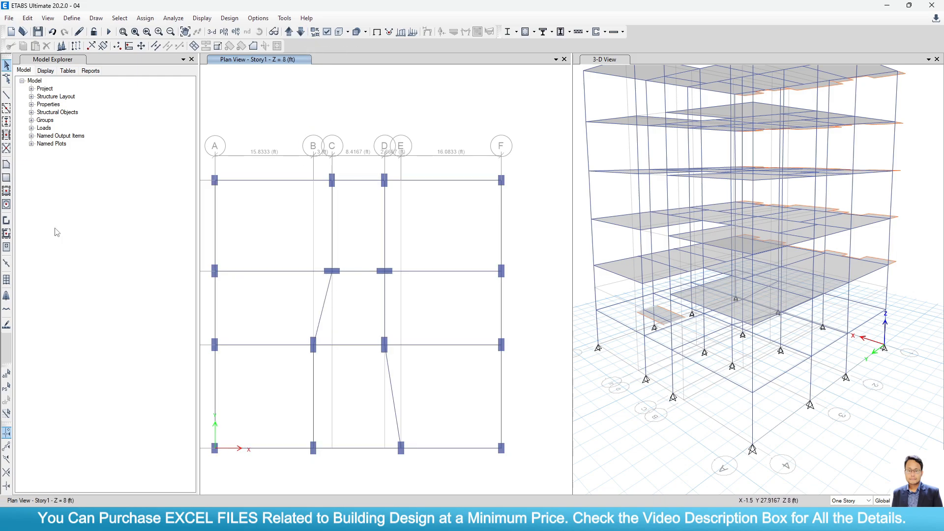
pyautogui.click(6, 165)
pyautogui.click(188, 403)
pyautogui.click(191, 402)
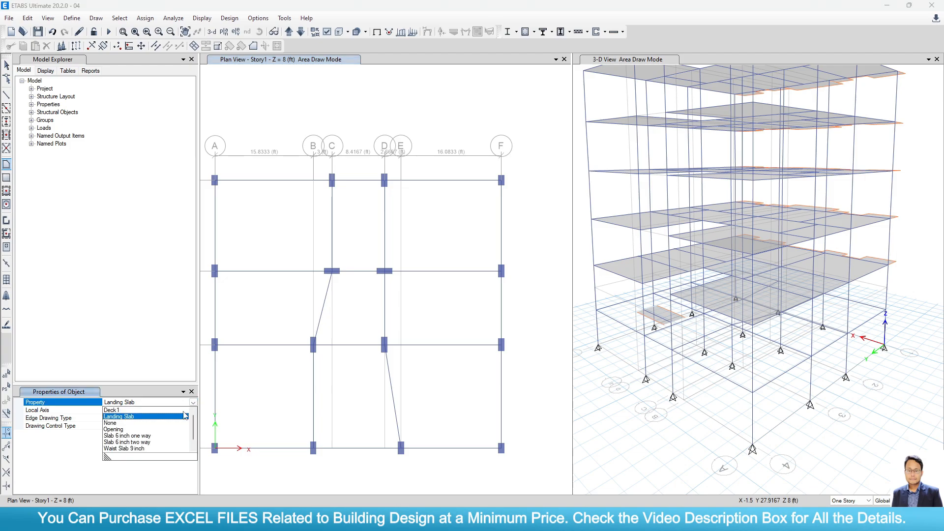
pyautogui.click(124, 448)
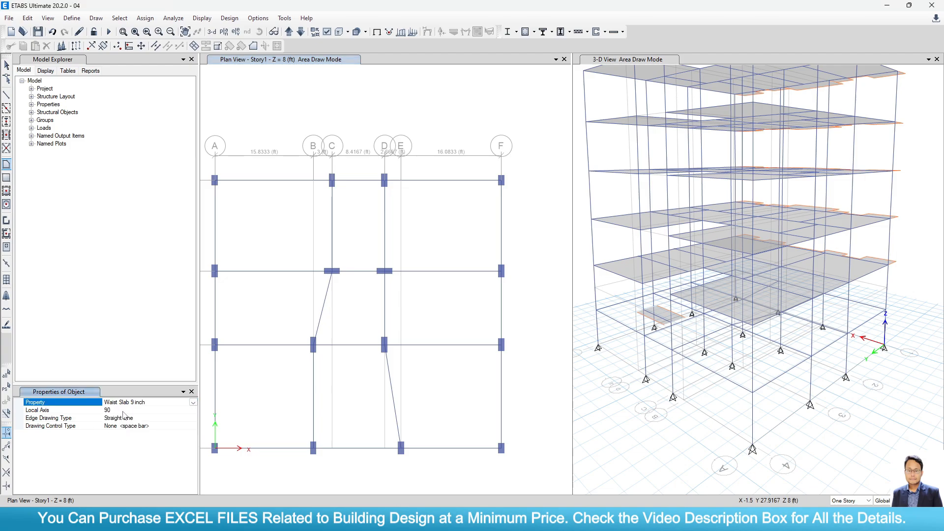
pyautogui.click(86, 412)
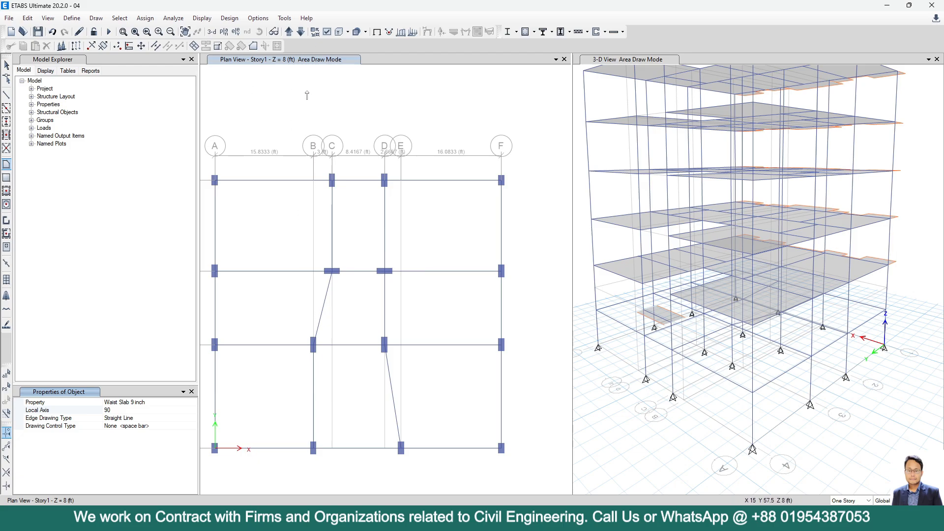
pyautogui.click(385, 271)
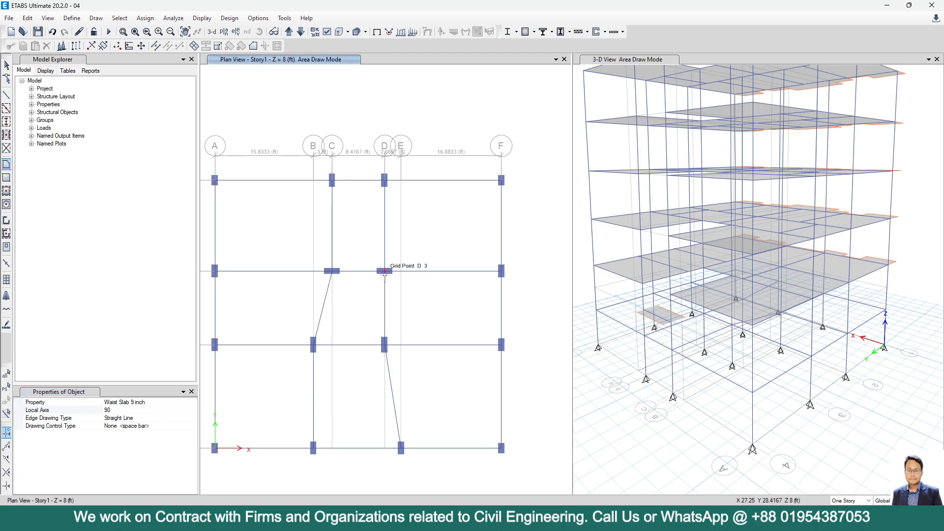
pyautogui.click(358, 271)
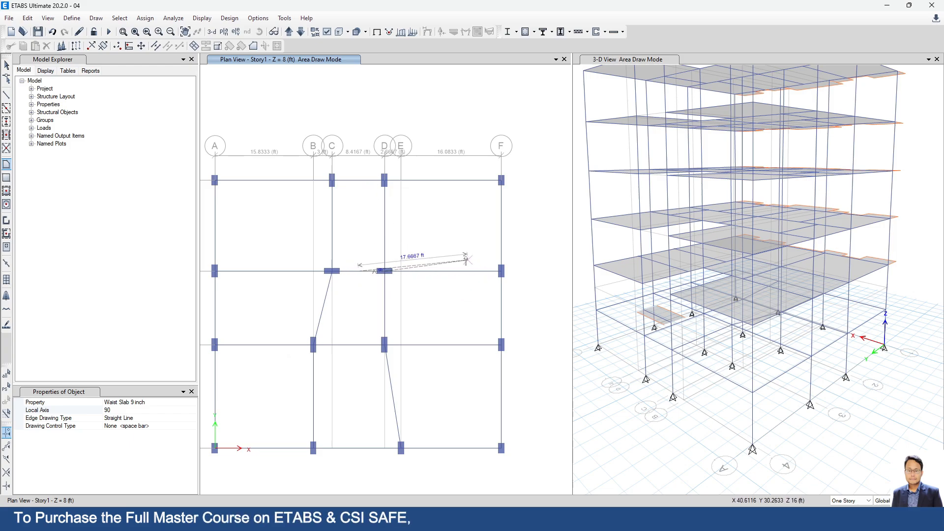
pyautogui.press('Escape')
pyautogui.click(289, 31)
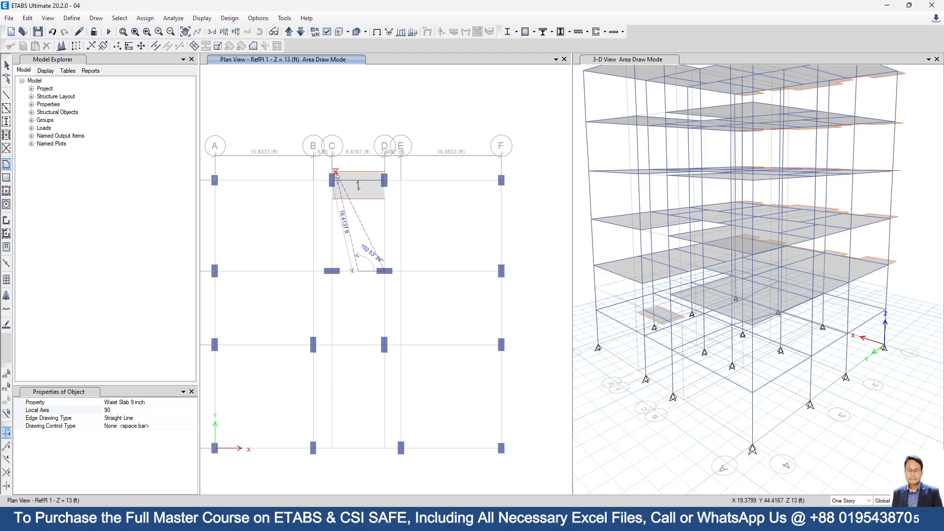
pyautogui.click(358, 271)
pyautogui.click(384, 271)
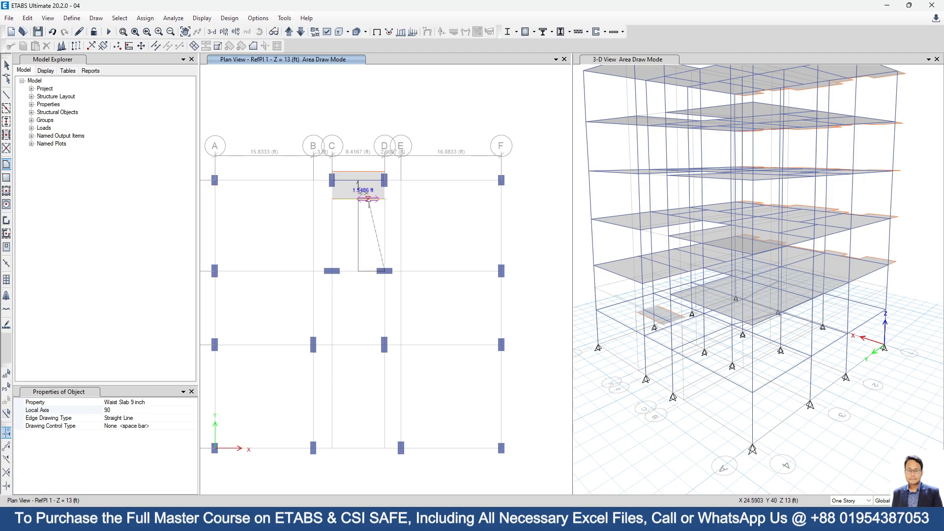
pyautogui.doubleClick(384, 199)
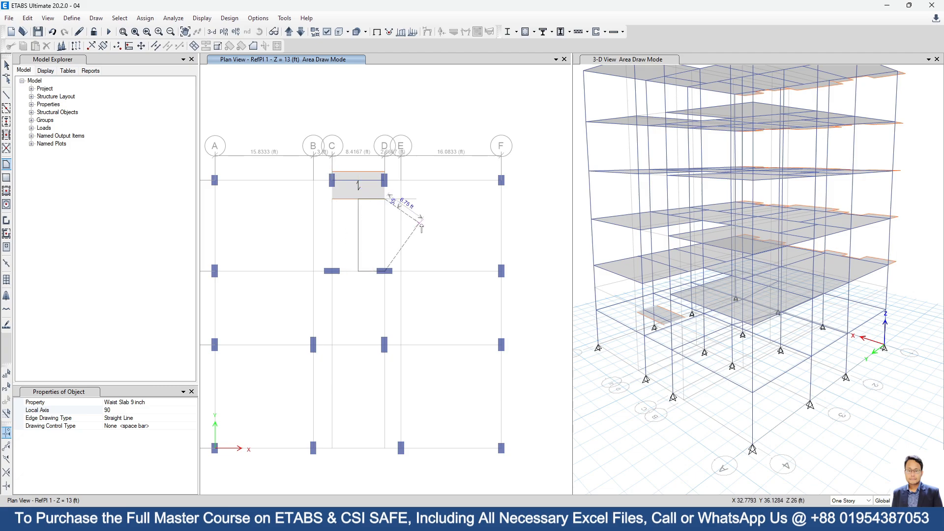
pyautogui.click(635, 433)
pyautogui.scroll(8, 650, 300)
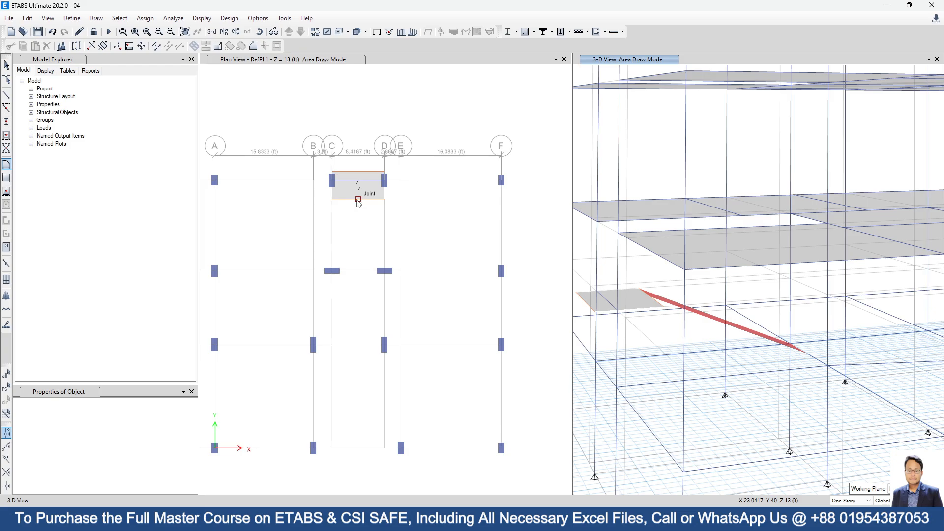
# Step: Draw the second Waist Slab 9 inch flight from the landing edge's midpoint and grid C corner up to grid point C3 and the beam midpoint on Story2
pyautogui.click(357, 199)
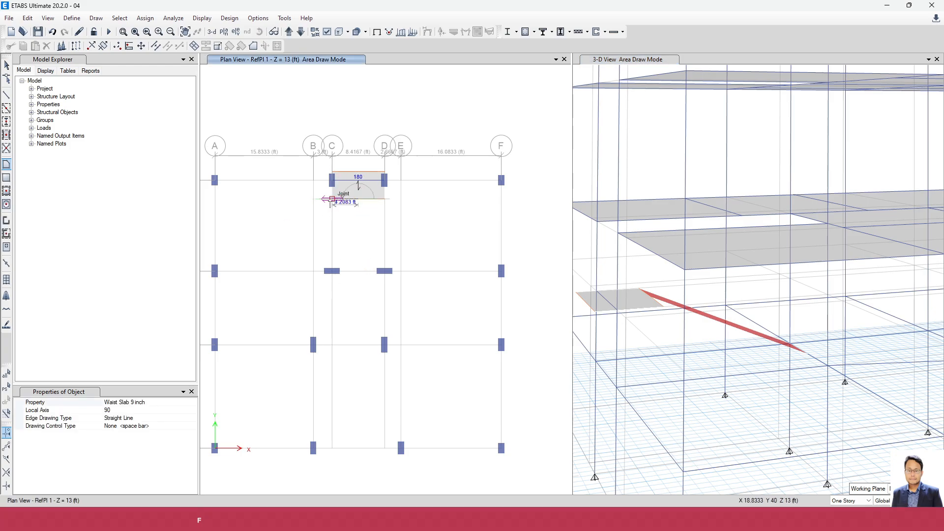
pyautogui.click(332, 200)
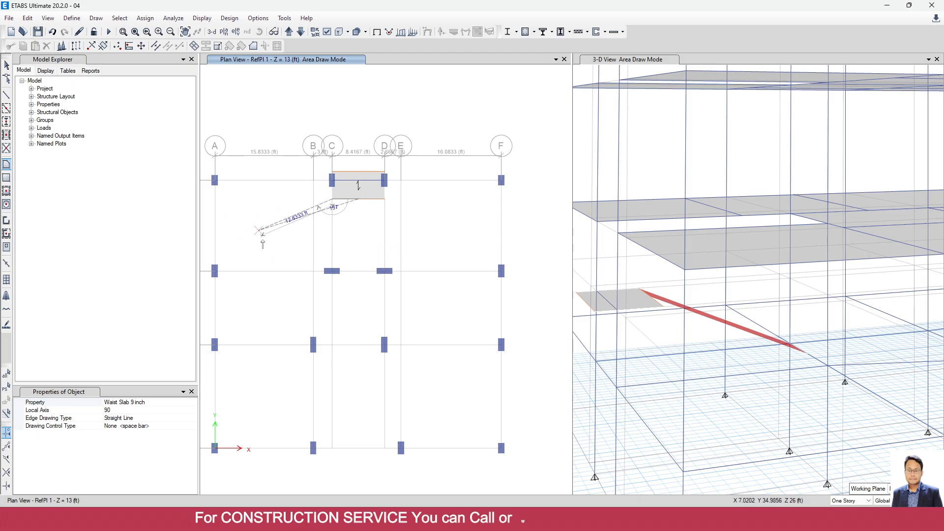
pyautogui.click(288, 31)
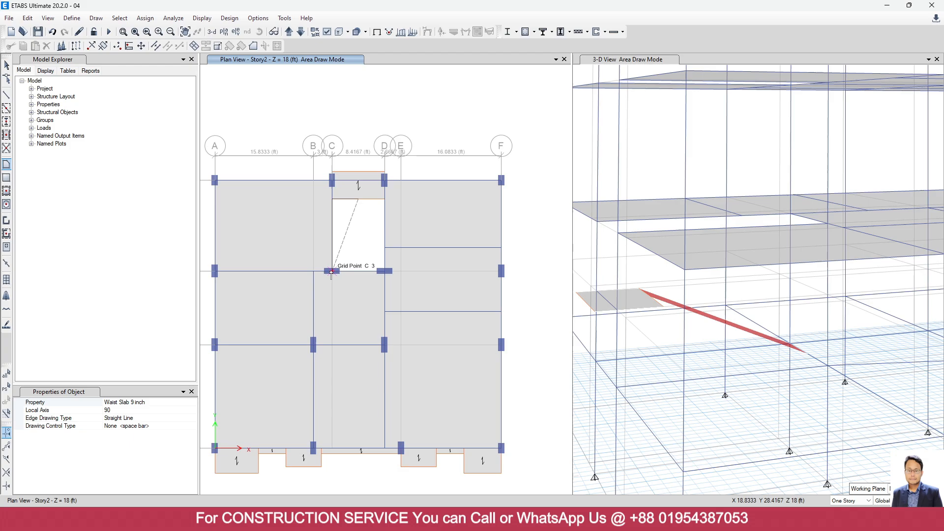
pyautogui.click(358, 271)
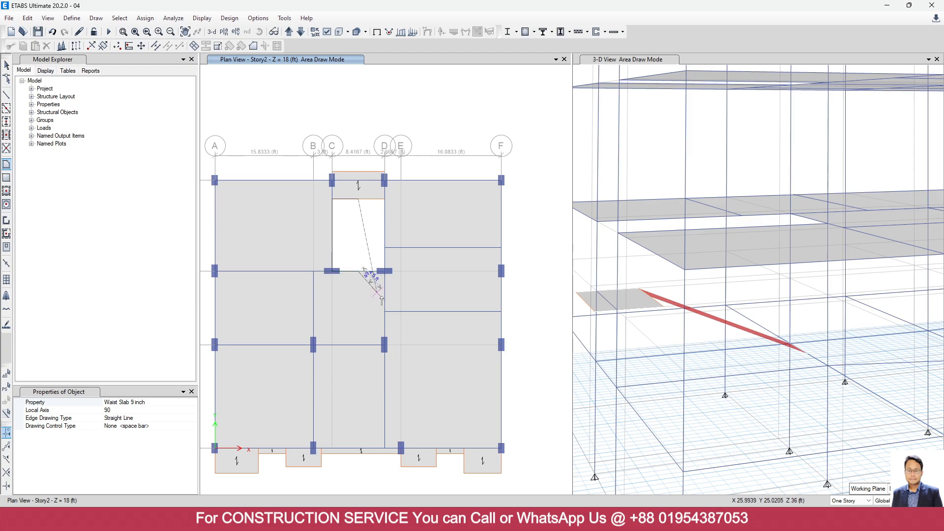
pyautogui.press('Return')
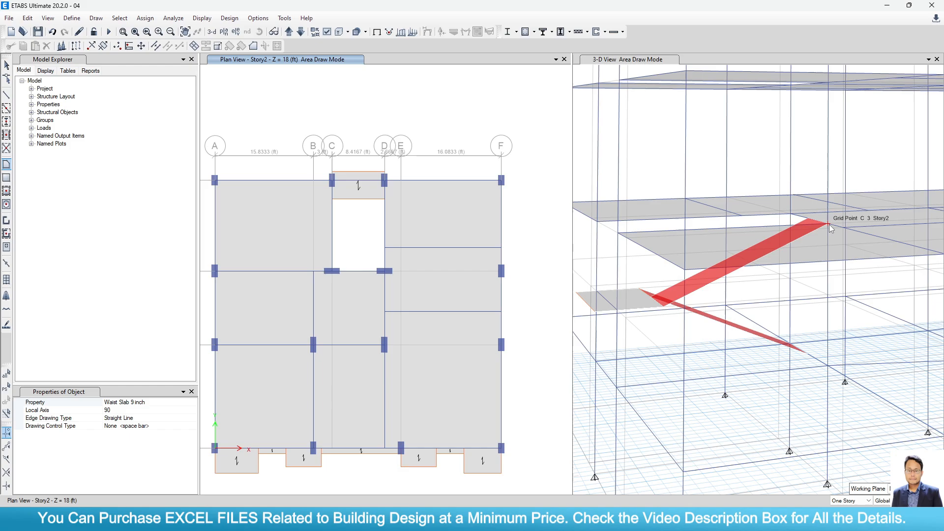
pyautogui.click(6, 71)
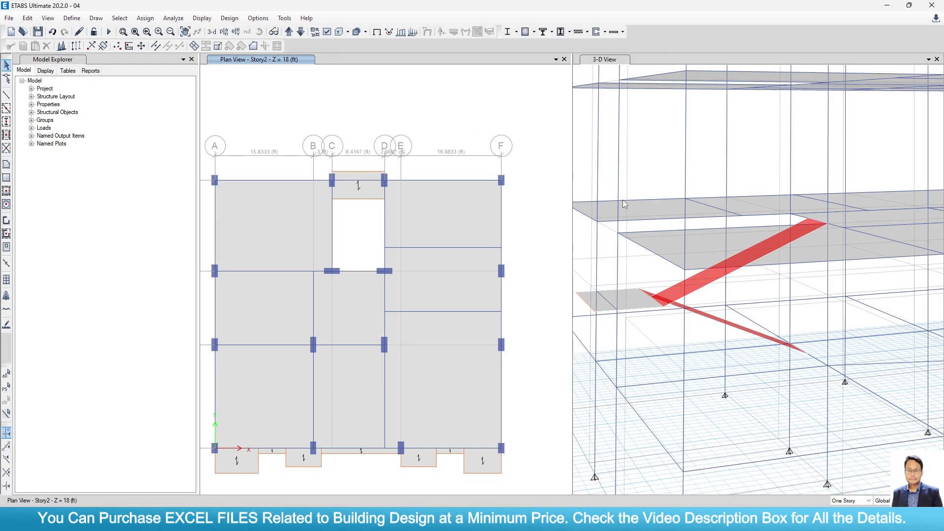
# Step: Select all frames that use the LB 12X18 section property
pyautogui.scroll(-5, 629, 211)
pyautogui.keyDown('shift'); pyautogui.moveTo(683, 272); pyautogui.dragTo(700, 339, button='middle'); pyautogui.keyUp('shift')
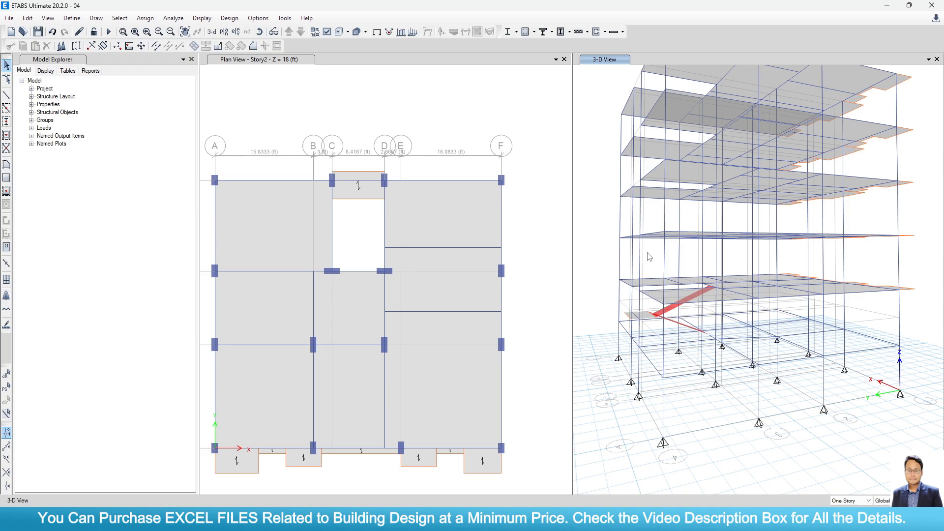
pyautogui.moveTo(649, 256); pyautogui.dragTo(647, 311, button='middle')
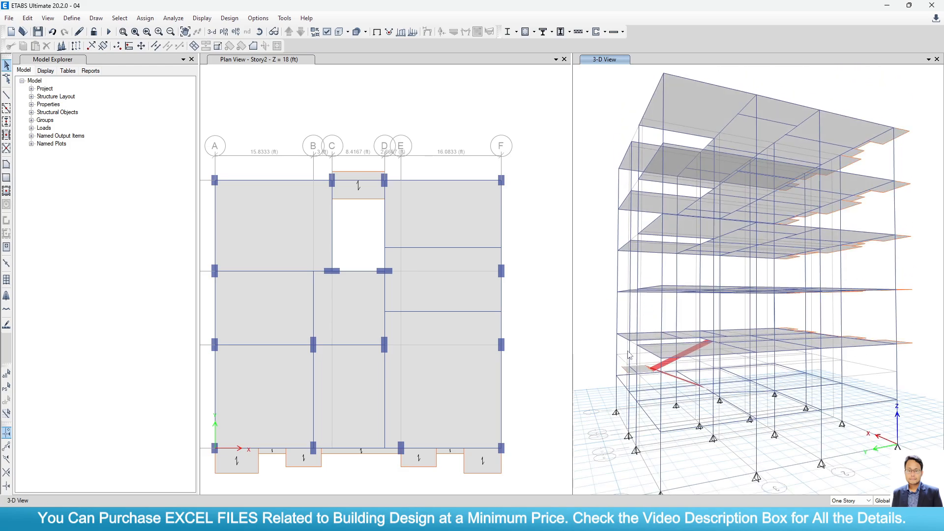
pyautogui.click(119, 17)
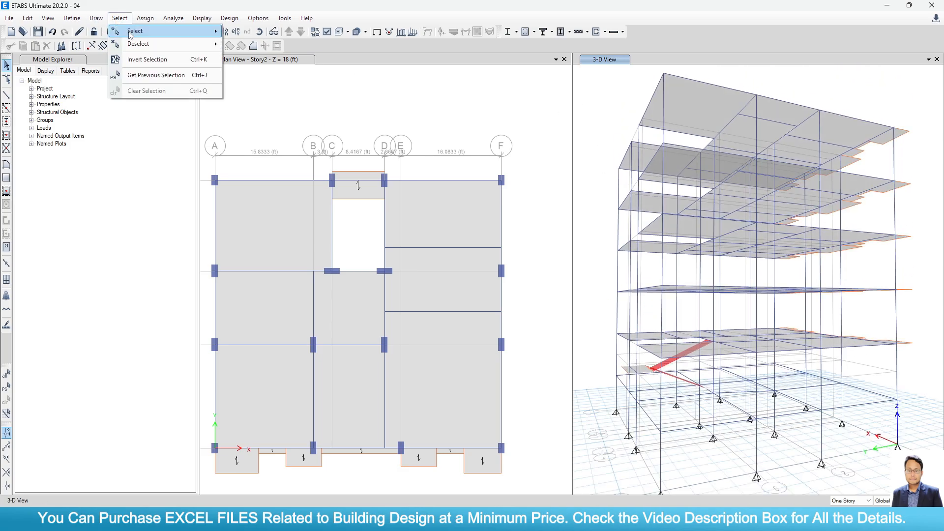
pyautogui.moveTo(143, 31)
pyautogui.moveTo(281, 120)
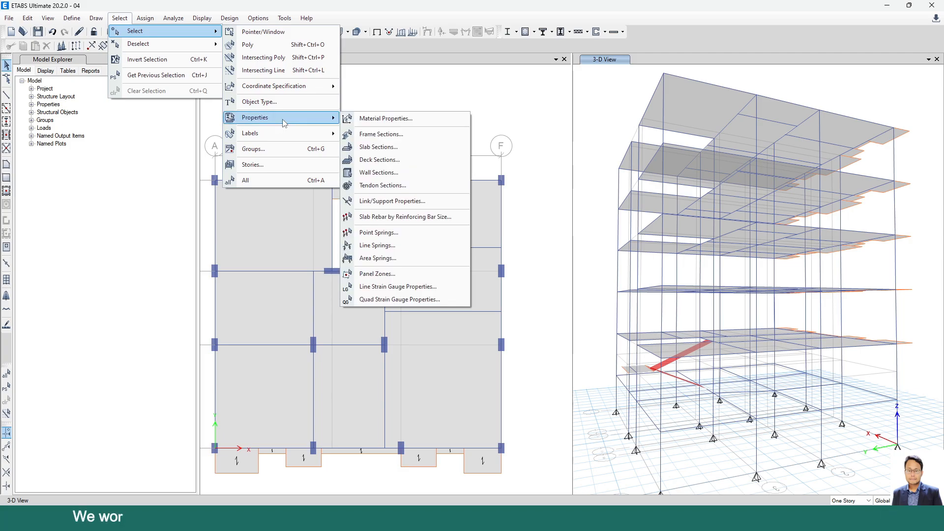
pyautogui.click(384, 137)
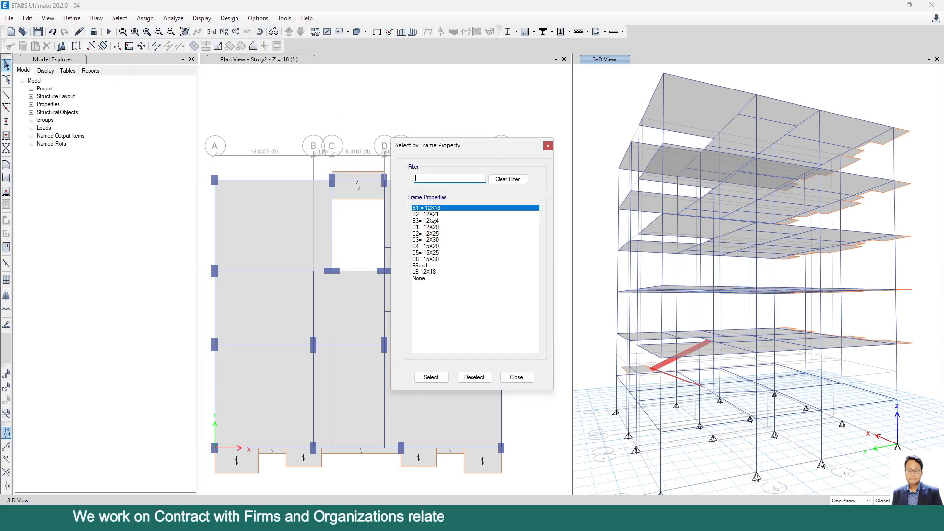
pyautogui.click(425, 272)
pyautogui.click(431, 377)
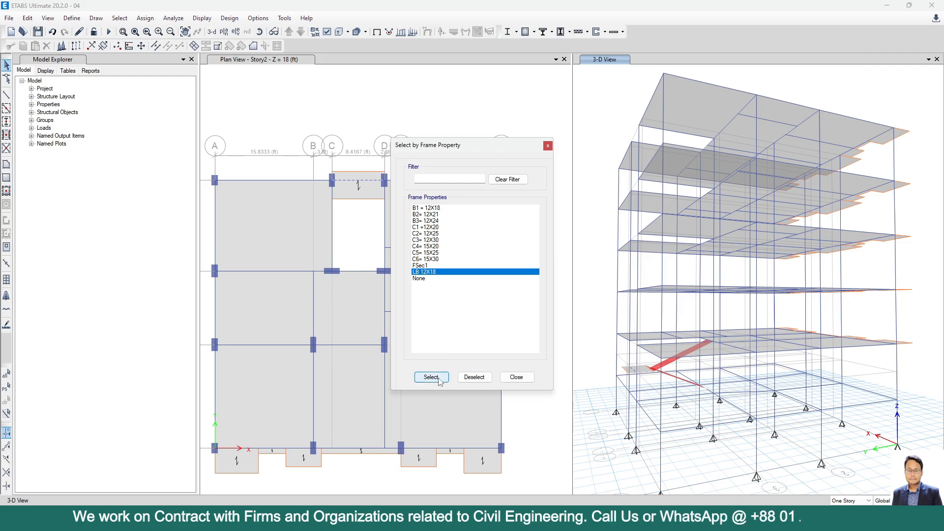
pyautogui.click(516, 377)
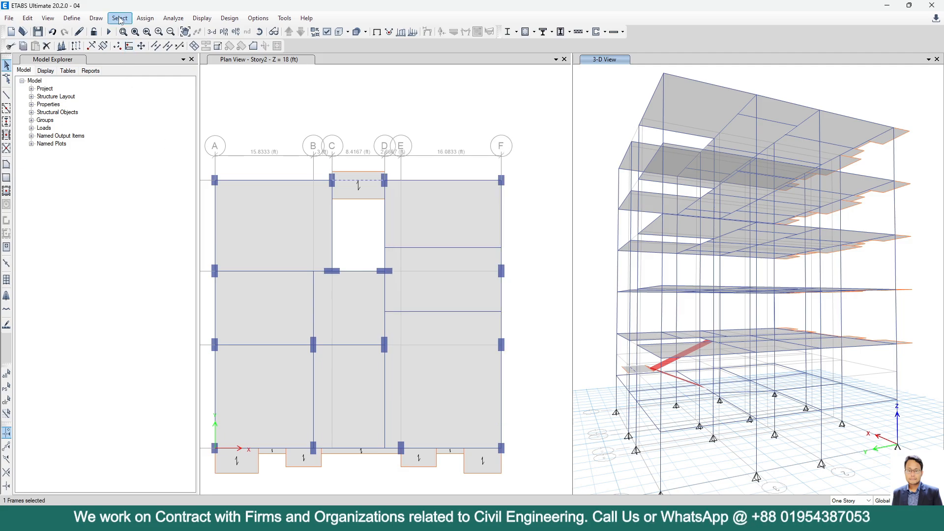
# Step: Add all slabs with the Landing Slab and Waist Slab 9 inch properties to the selection
pyautogui.click(119, 18)
pyautogui.moveTo(143, 31)
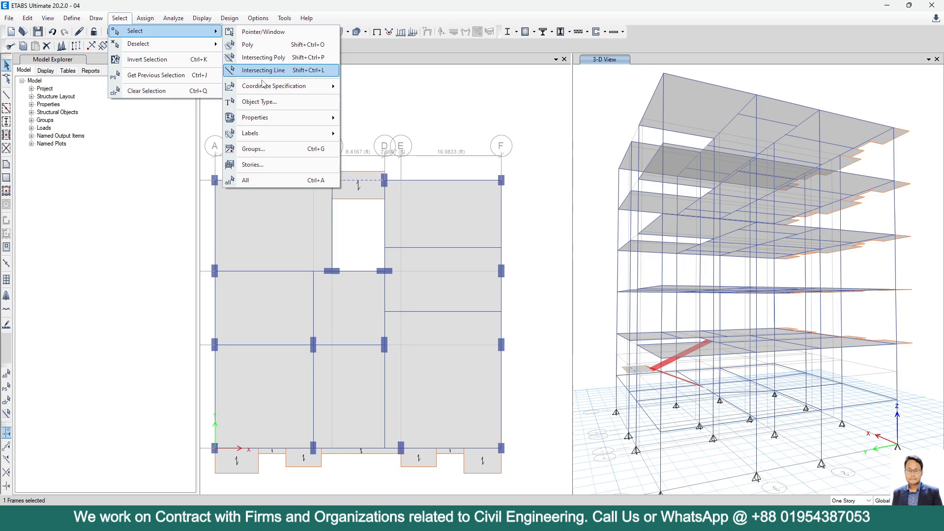
pyautogui.moveTo(285, 118)
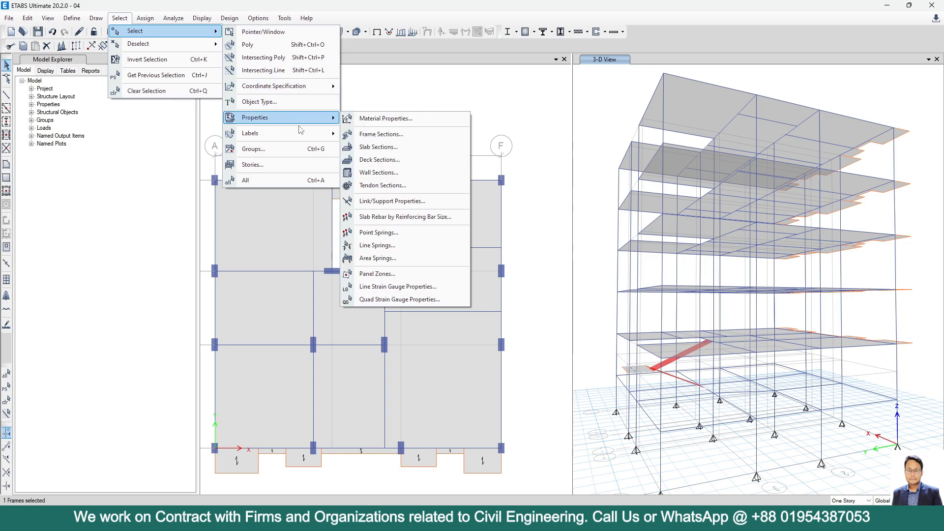
pyautogui.click(384, 147)
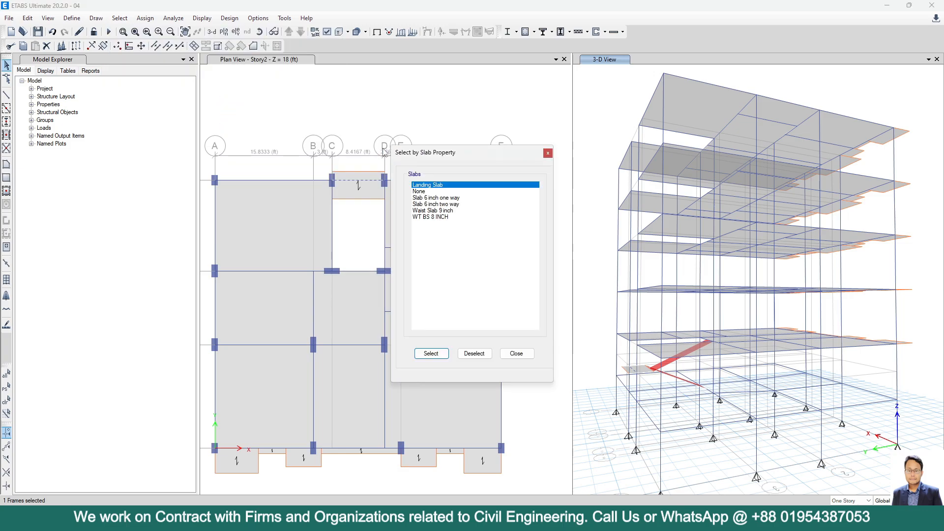
pyautogui.click(433, 211)
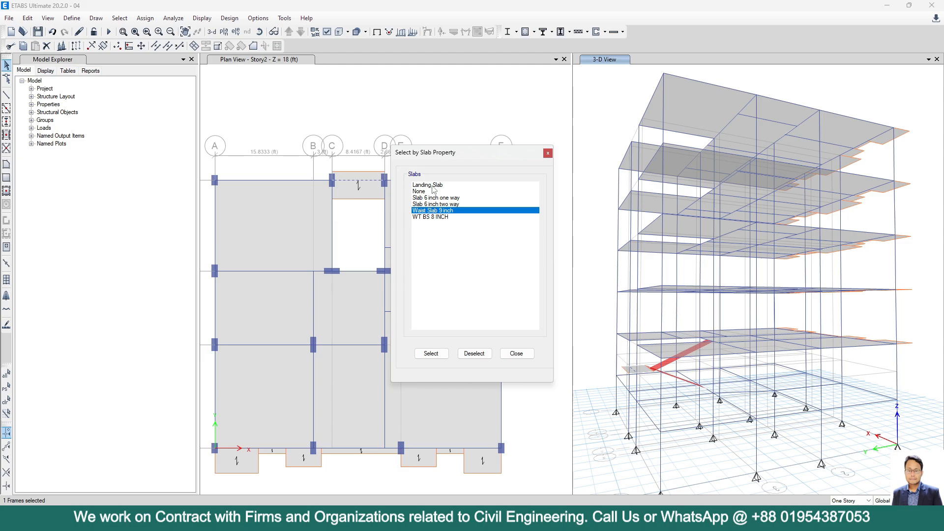
pyautogui.keyDown('ctrl'); pyautogui.click(433, 189); pyautogui.keyUp('ctrl')
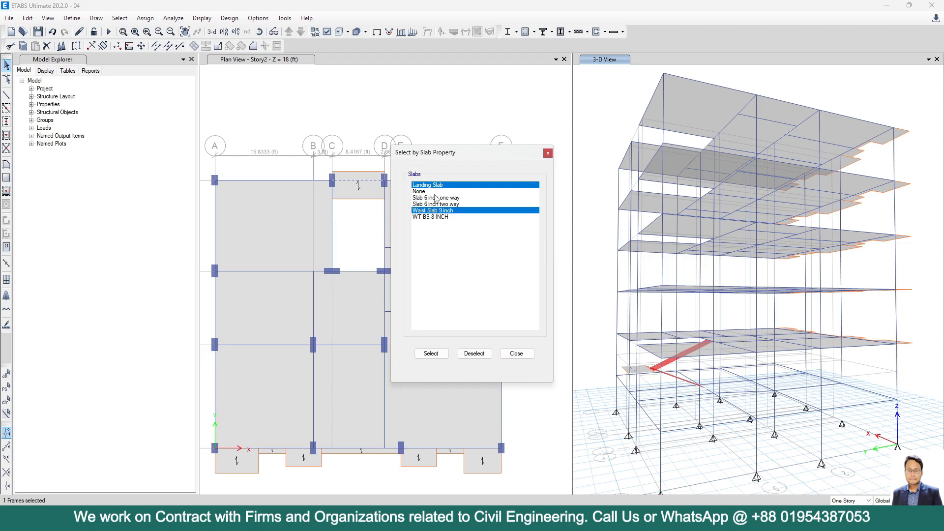
pyautogui.click(431, 354)
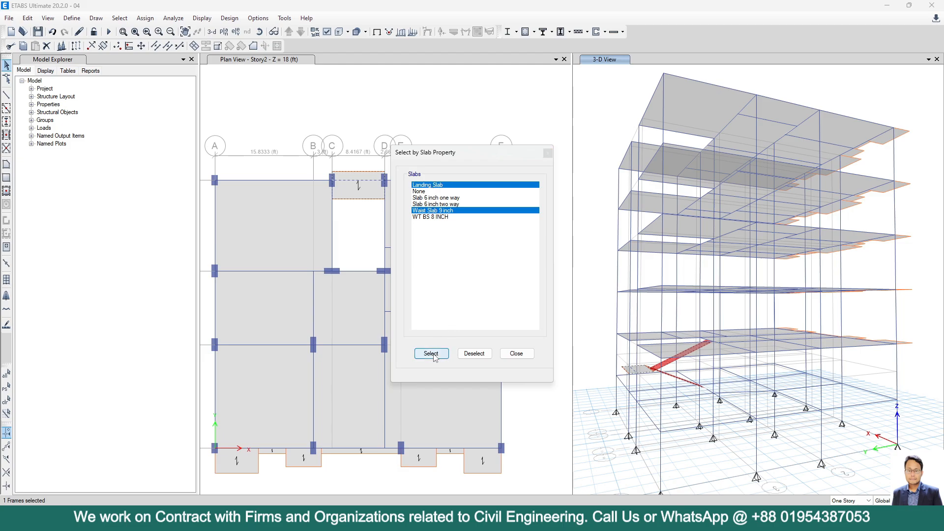
# Step: Show only the selected landing beam, landing slab and waist slabs in the 3-D view
pyautogui.rightClick(590, 158)
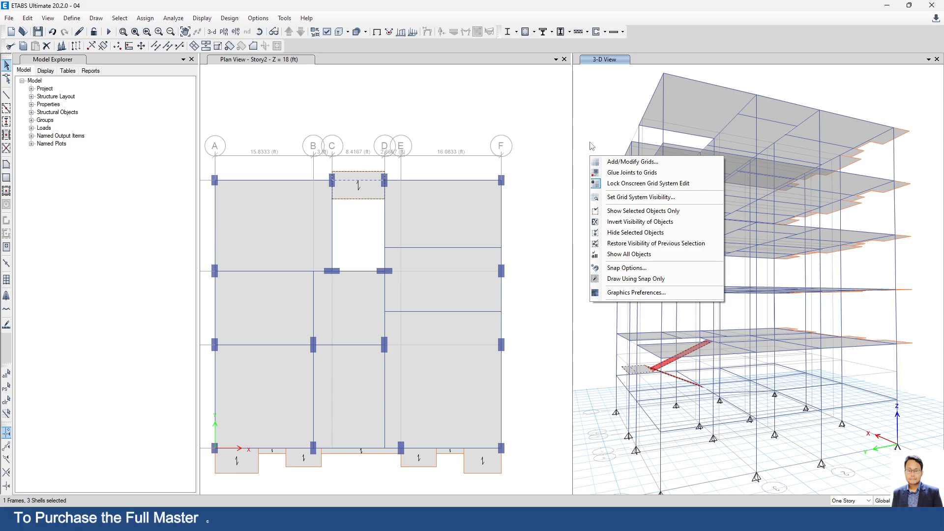
pyautogui.click(626, 211)
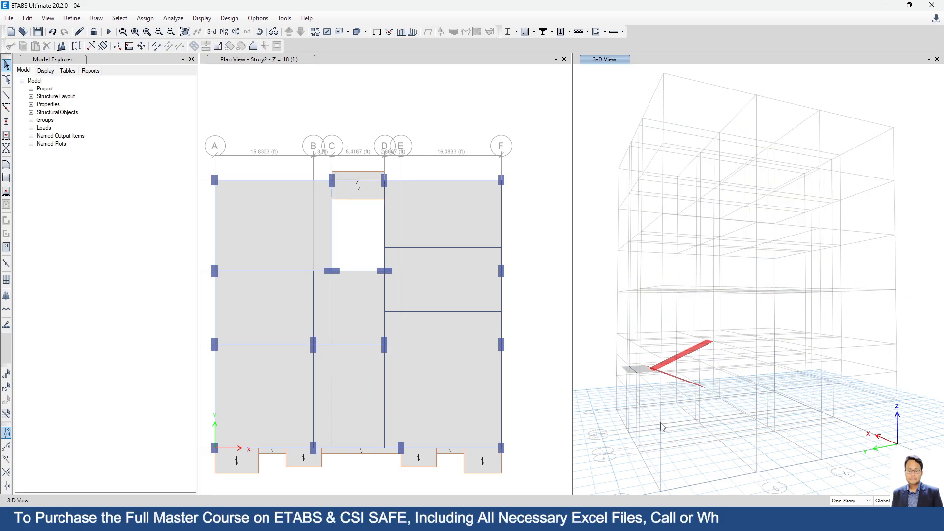
pyautogui.keyDown('shift'); pyautogui.moveTo(662, 426); pyautogui.dragTo(708, 435, button='middle'); pyautogui.keyUp('shift')
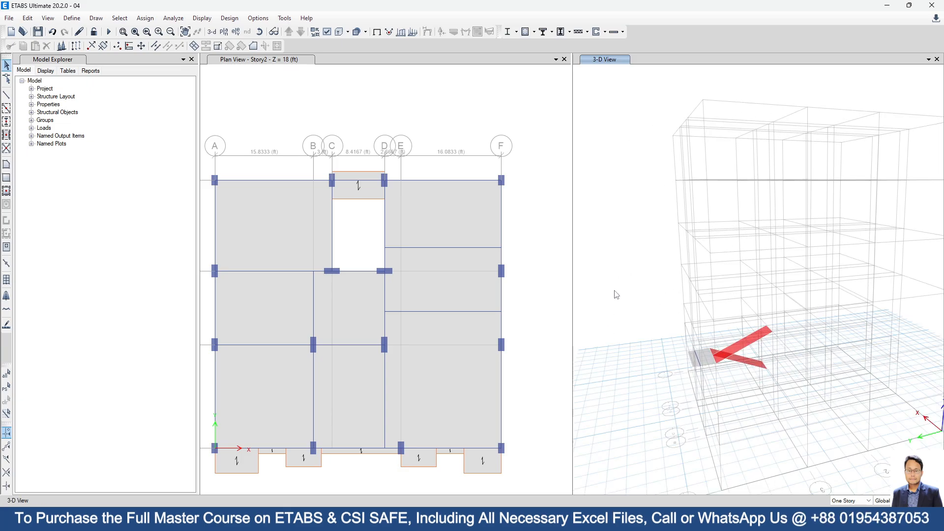
pyautogui.scroll(-5, 616, 294)
pyautogui.keyDown('shift'); pyautogui.moveTo(618, 296); pyautogui.dragTo(663, 328, button='middle'); pyautogui.keyUp('shift')
pyautogui.scroll(5, 664, 328)
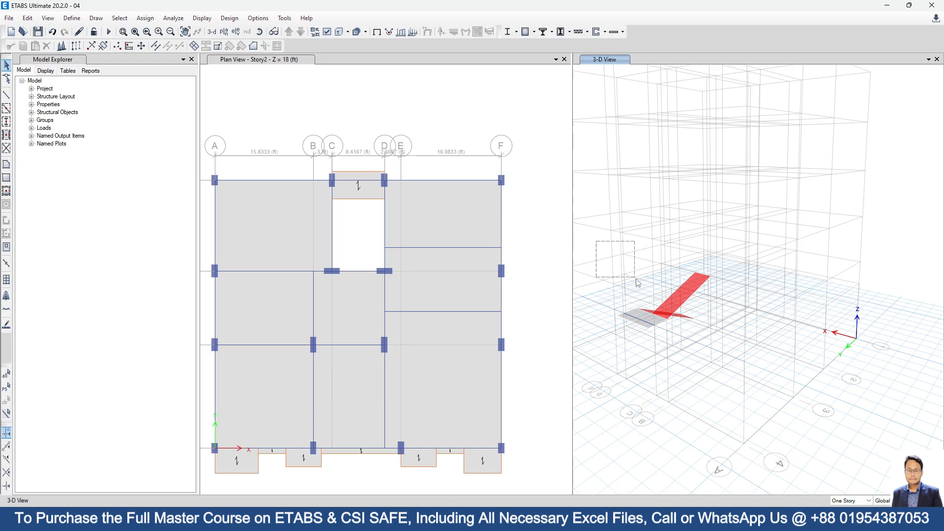
pyautogui.moveTo(637, 283); pyautogui.dragTo(762, 427)
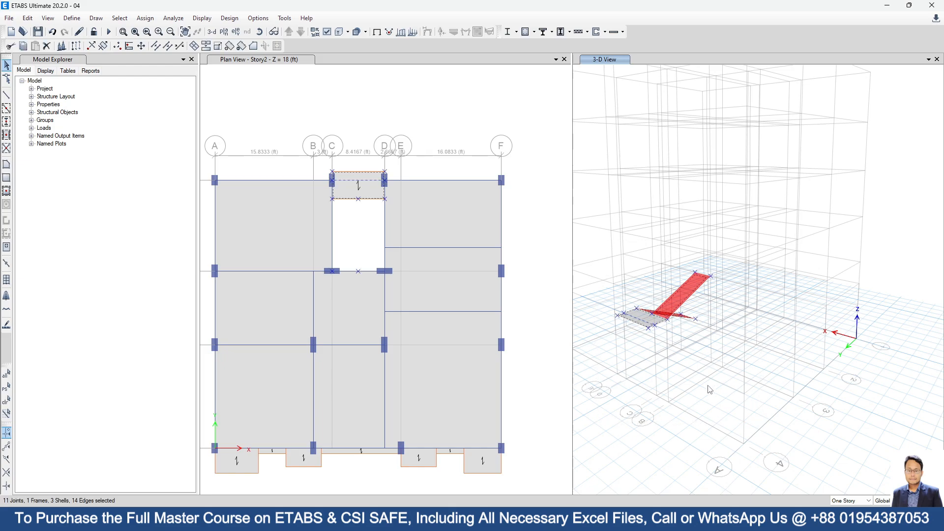
pyautogui.press('Escape')
pyautogui.keyDown('shift'); pyautogui.moveTo(729, 409); pyautogui.dragTo(654, 371, button='middle'); pyautogui.keyUp('shift')
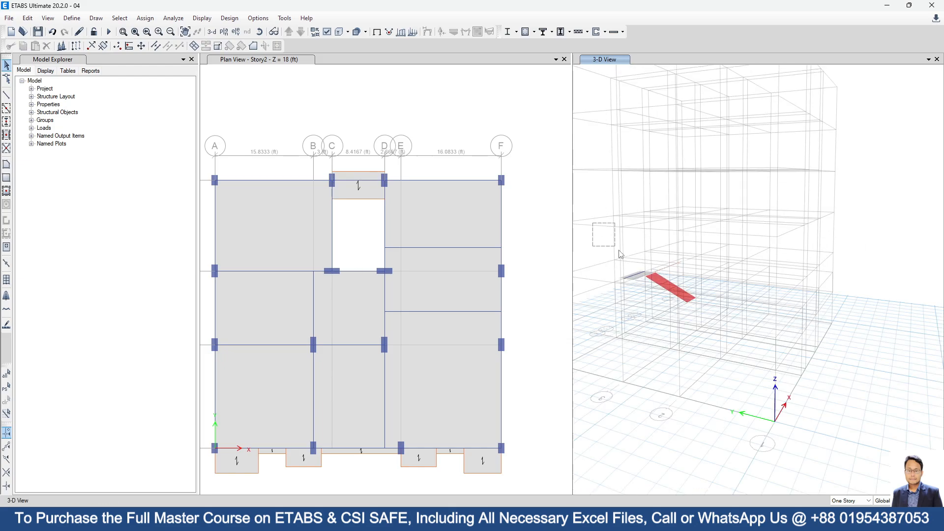
# Step: Select the isolated landing beam, landing slab and waist slabs and replicate them on Story2 through Story6
pyautogui.moveTo(620, 254); pyautogui.dragTo(748, 391)
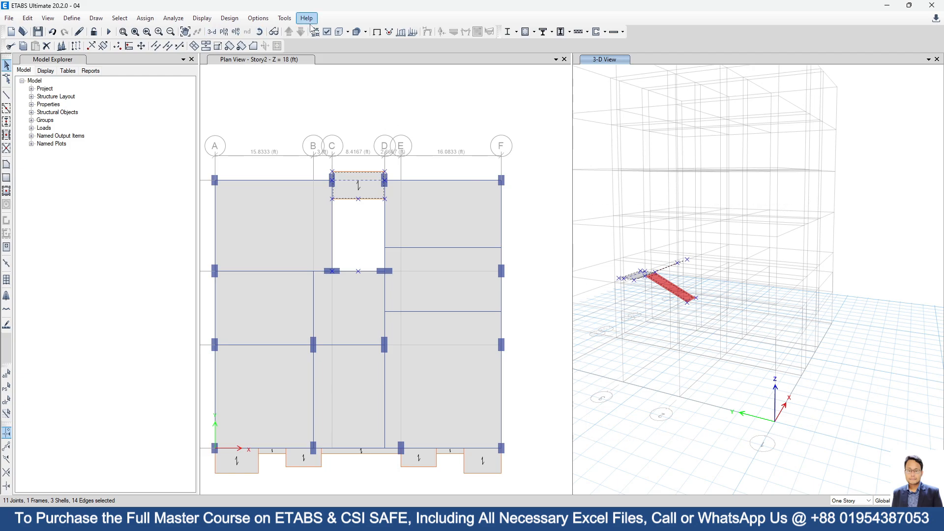
pyautogui.click(77, 46)
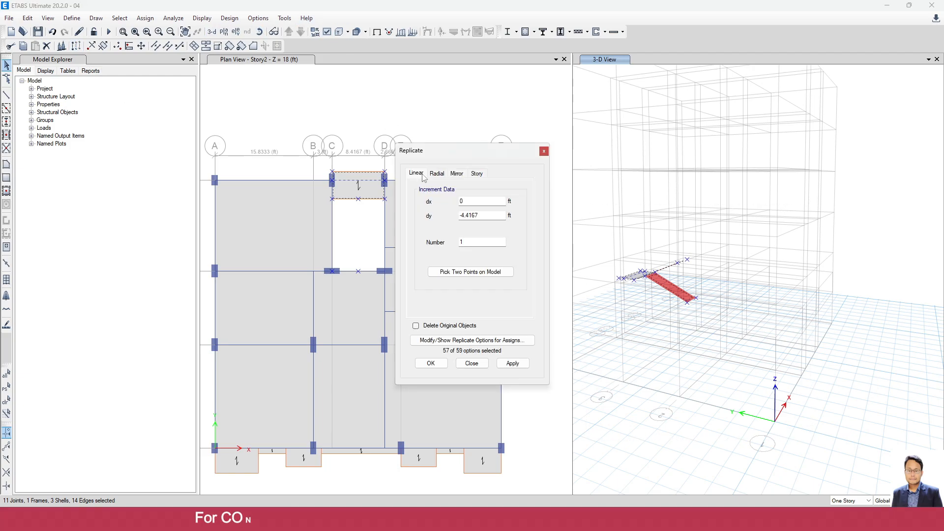
pyautogui.click(474, 176)
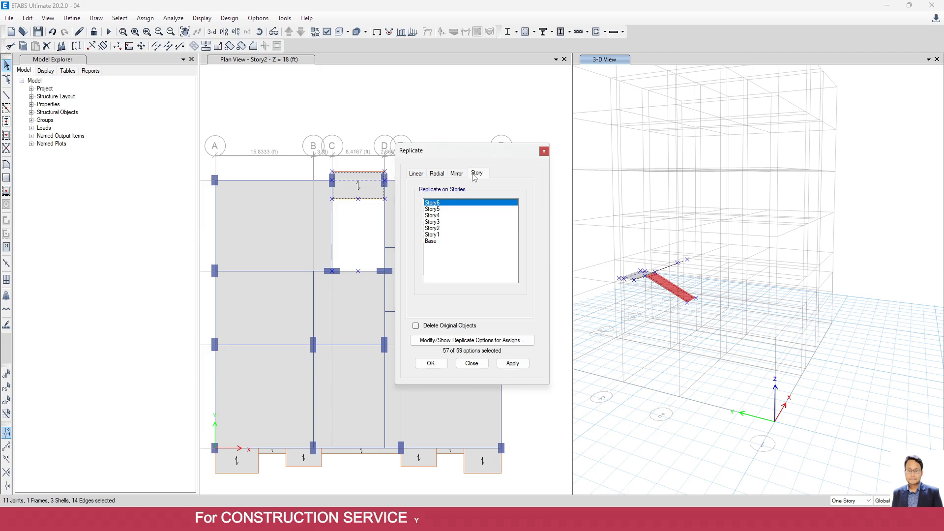
pyautogui.click(438, 228)
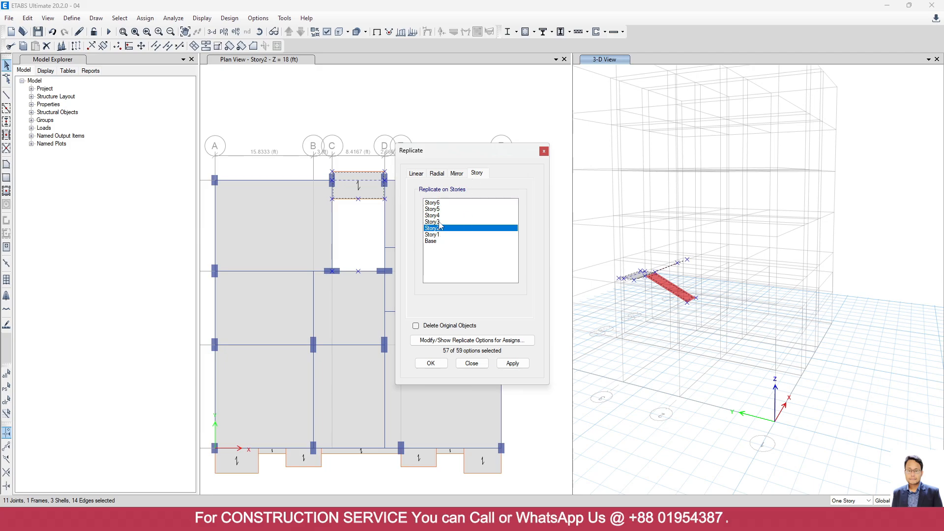
pyautogui.moveTo(440, 225); pyautogui.dragTo(433, 203)
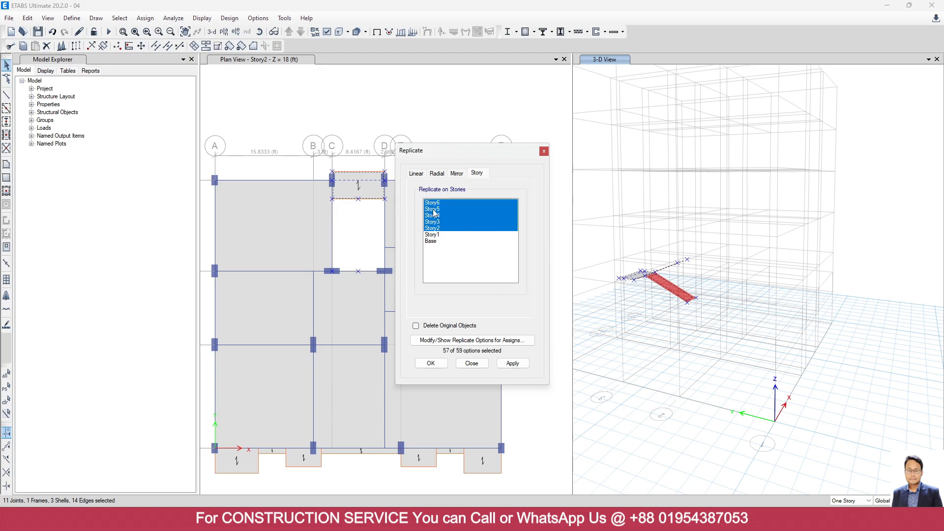
pyautogui.click(509, 362)
pyautogui.click(430, 363)
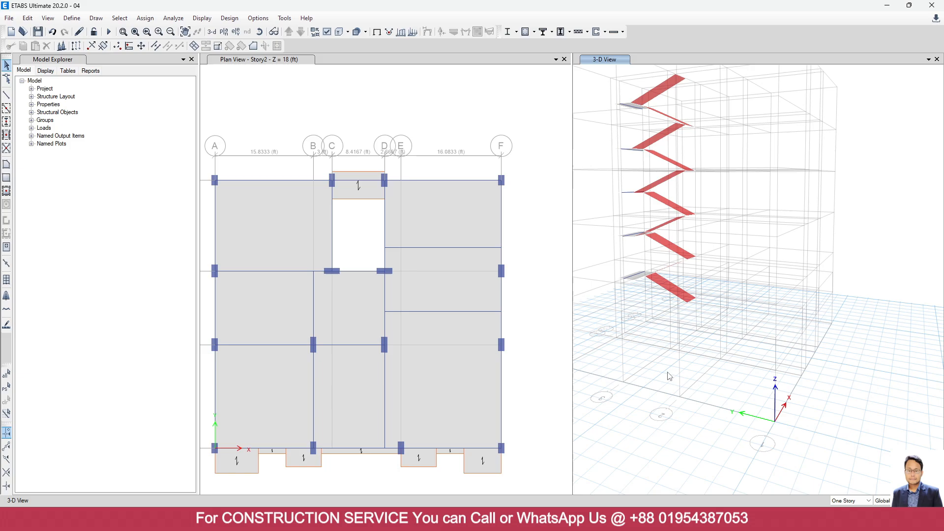
# Step: Restore the visibility of all model objects in the 3-D view
pyautogui.scroll(-8, 669, 376)
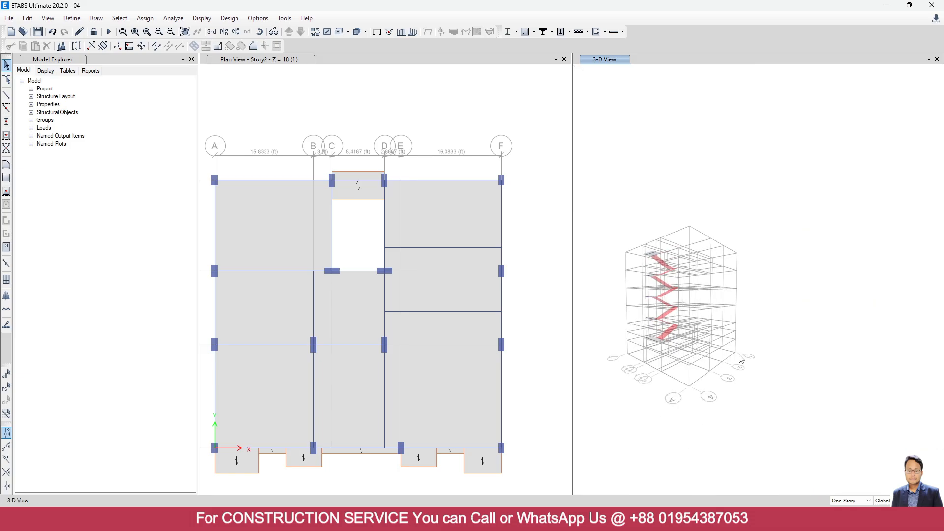
pyautogui.keyDown('shift'); pyautogui.moveTo(739, 357); pyautogui.dragTo(702, 425, button='middle'); pyautogui.keyUp('shift')
pyautogui.scroll(5, 656, 326)
pyautogui.scroll(-5, 657, 345)
pyautogui.moveTo(661, 356)
pyautogui.keyDown('shift'); pyautogui.mouseDown(button='middle')
pyautogui.moveTo(679, 387)
pyautogui.moveTo(647, 347)
pyautogui.mouseUp(button='middle'); pyautogui.keyUp('shift')
pyautogui.scroll(5, 647, 347)
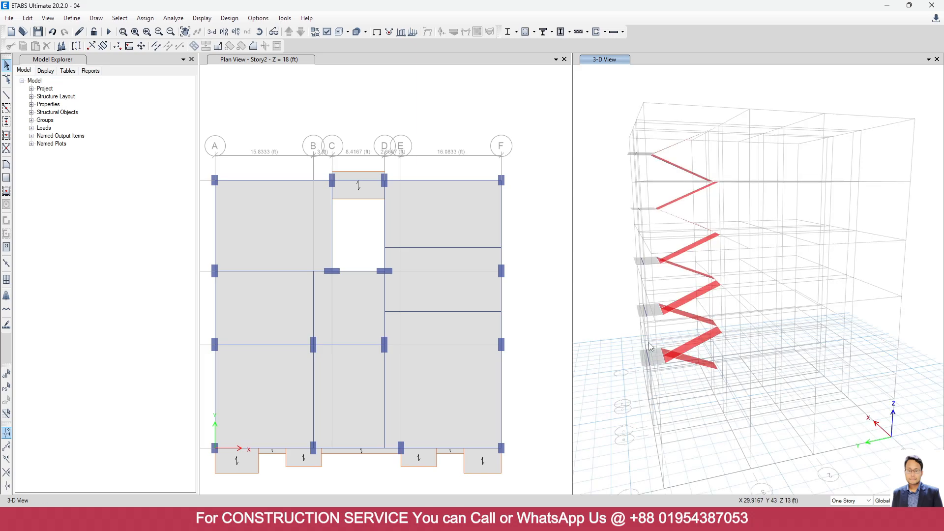
pyautogui.rightClick(595, 150)
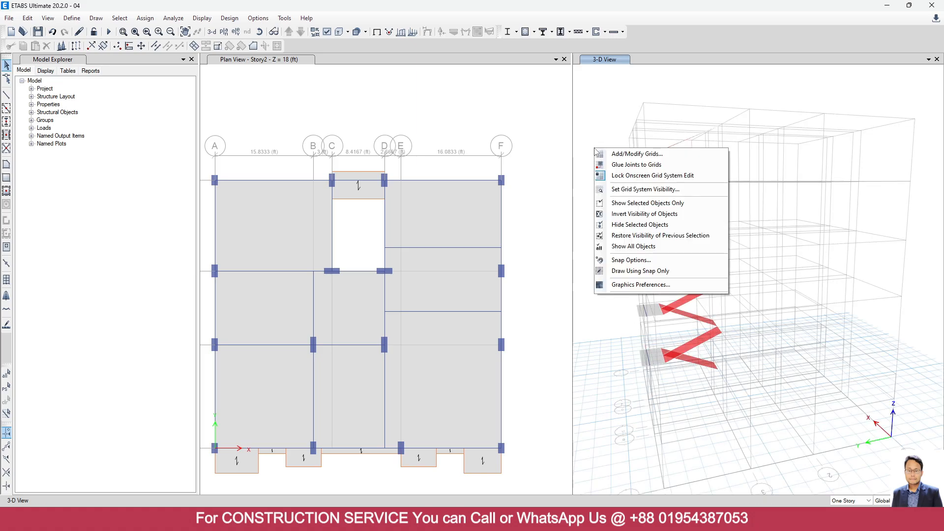
pyautogui.click(638, 249)
# Step: Examine the replicated stair flights and landings within the full building from several angles up to the top story
pyautogui.scroll(-3, 642, 350)
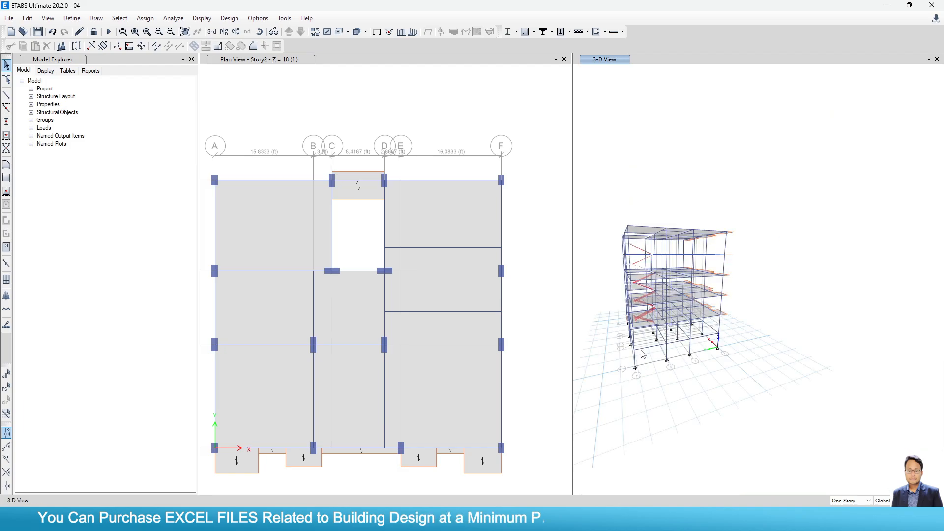
pyautogui.keyDown('shift'); pyautogui.moveTo(641, 351); pyautogui.dragTo(614, 333, button='middle'); pyautogui.keyUp('shift')
pyautogui.scroll(4, 635, 241)
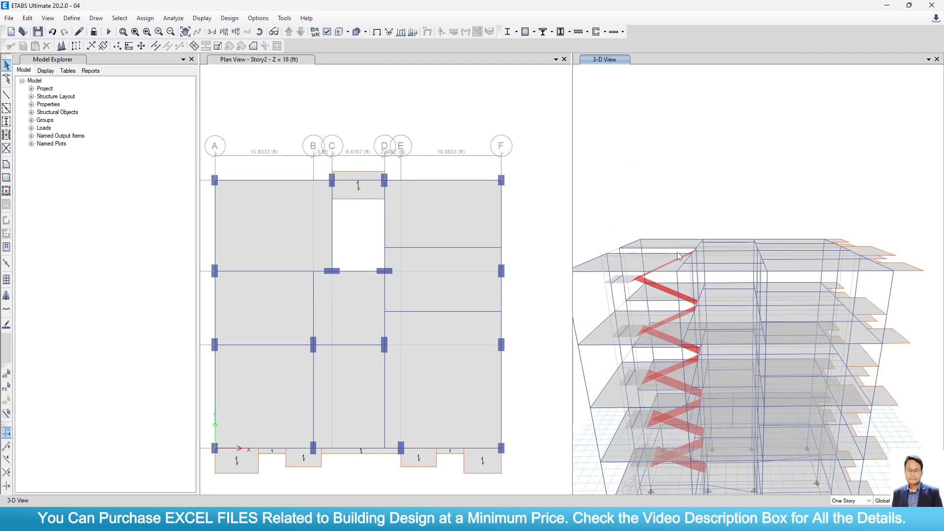
pyautogui.scroll(3, 677, 252)
pyautogui.scroll(-3, 688, 210)
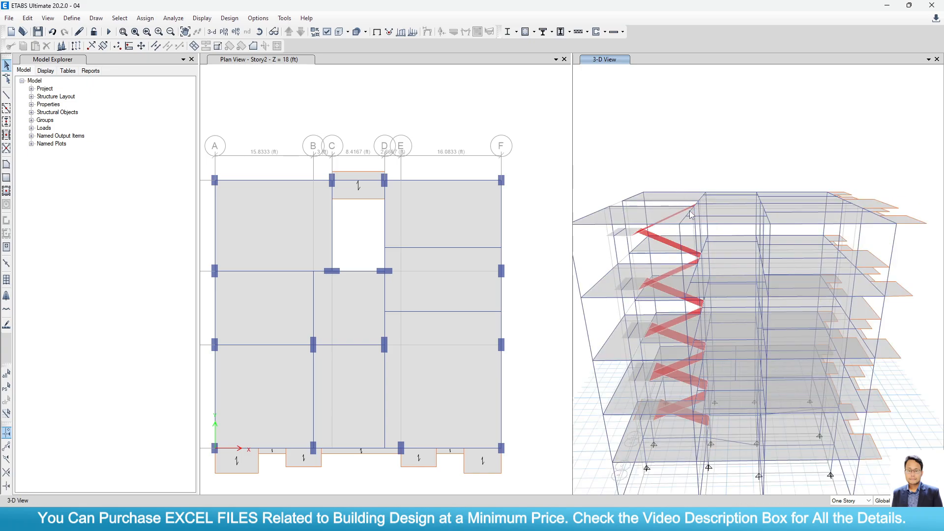
pyautogui.scroll(-4, 681, 126)
pyautogui.keyDown('shift'); pyautogui.moveTo(709, 346); pyautogui.dragTo(672, 352, button='middle'); pyautogui.keyUp('shift')
pyautogui.scroll(6, 681, 275)
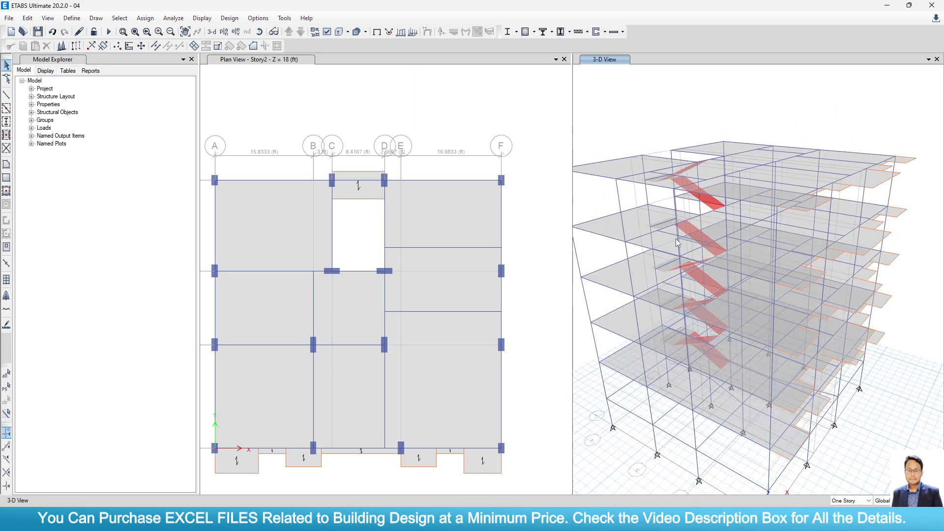
pyautogui.scroll(-5, 675, 238)
pyautogui.scroll(5, 675, 238)
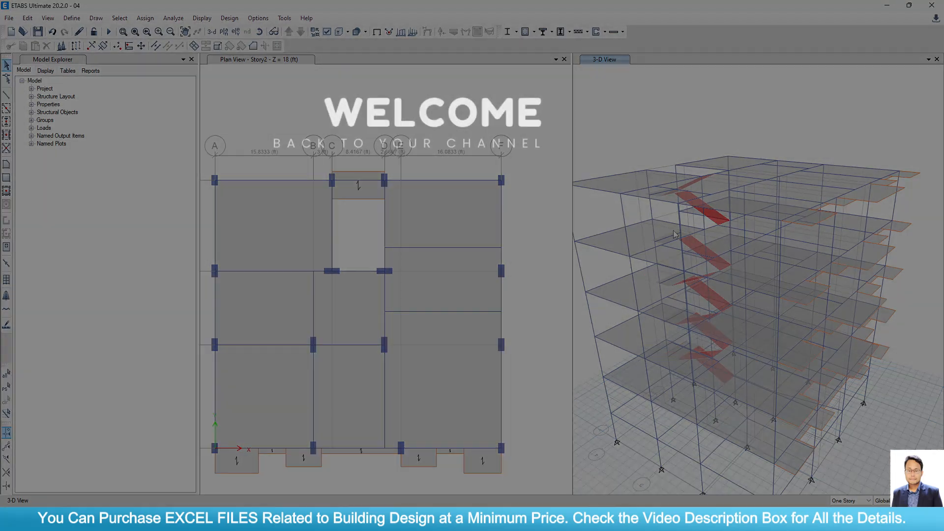